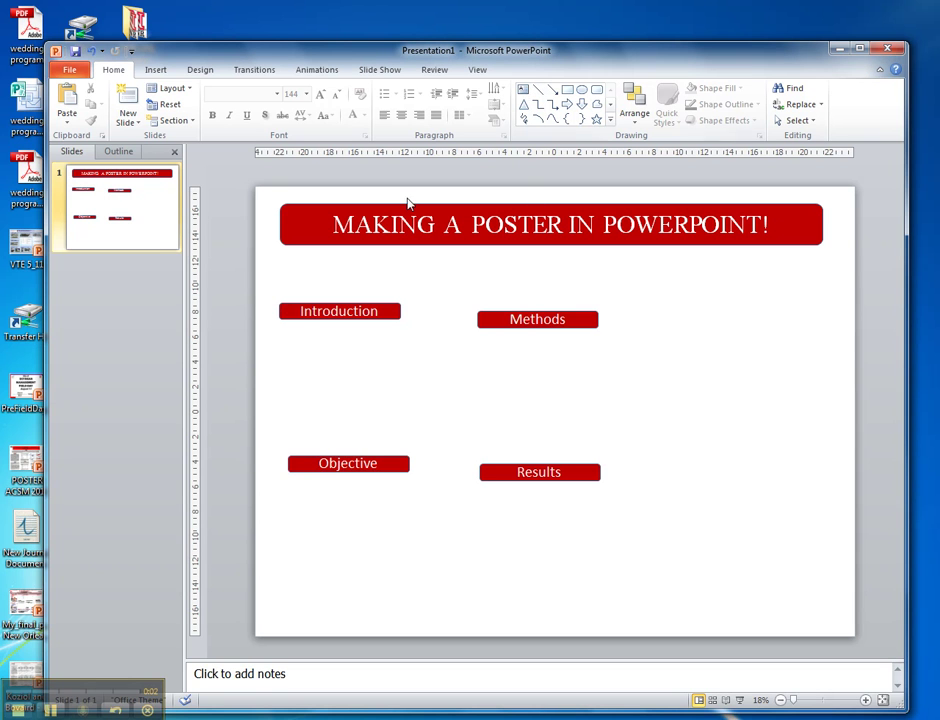
Draw a text box under the Introduction heading and paste the lorem ipsum paragraph into it
{"action": "left_click", "coordinate": [523, 89]}
{"action": "left_click_drag", "start_coordinate": [273, 327], "coordinate": [445, 455]}
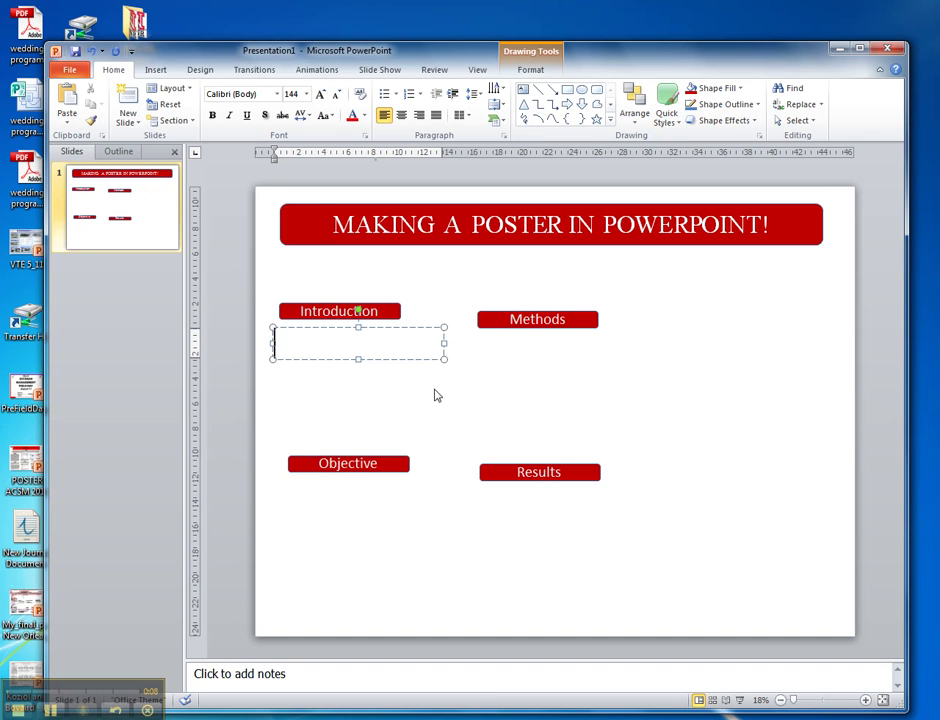
{"action": "left_click", "coordinate": [306, 94]}
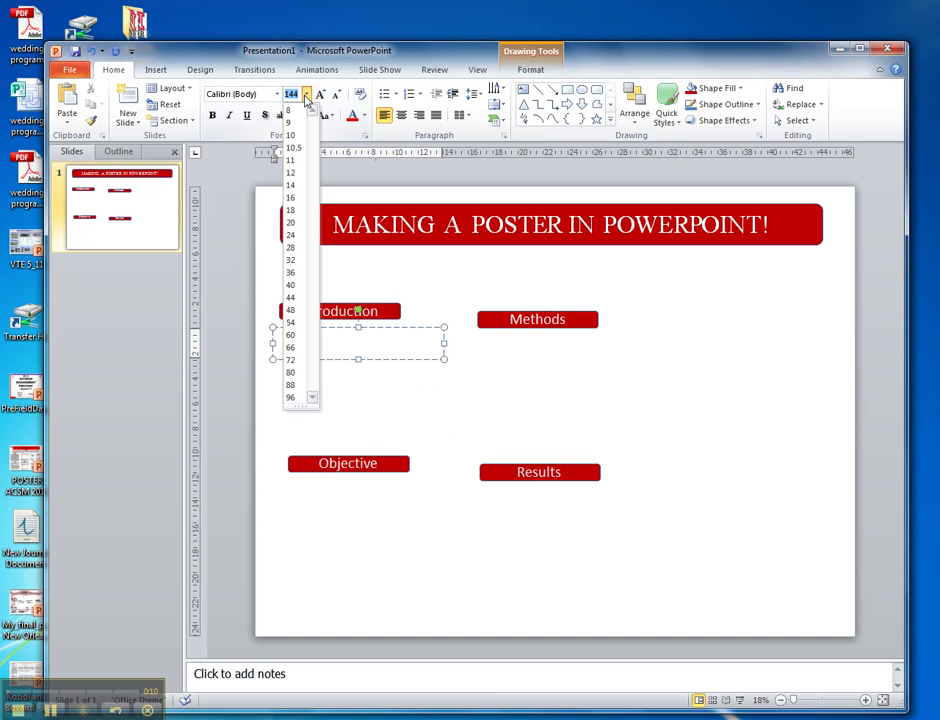
{"action": "left_click", "coordinate": [292, 235]}
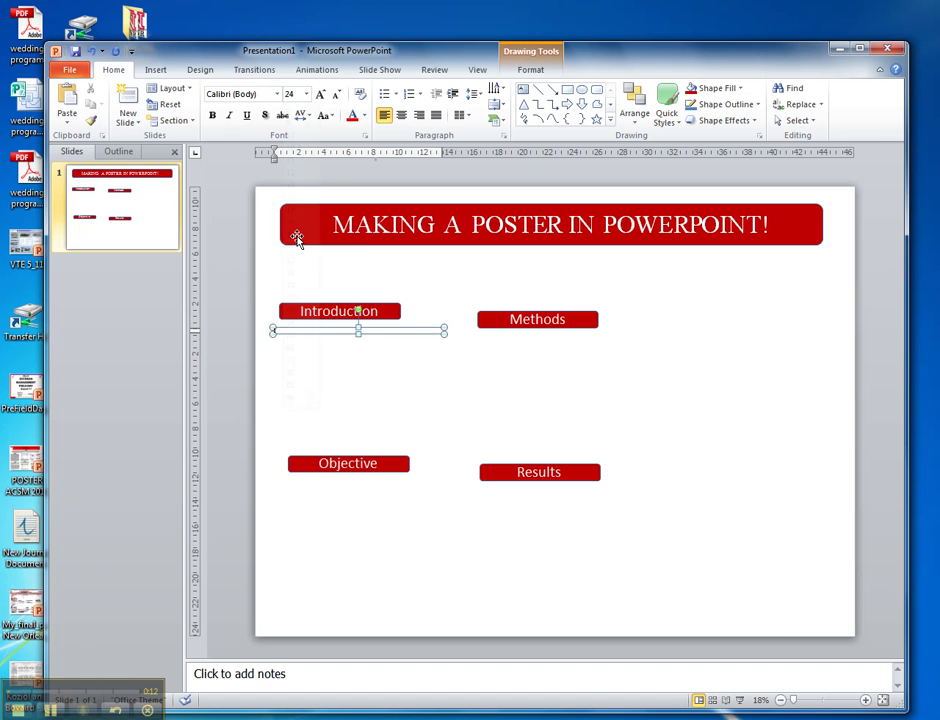
{"action": "key", "text": "ctrl+v"}
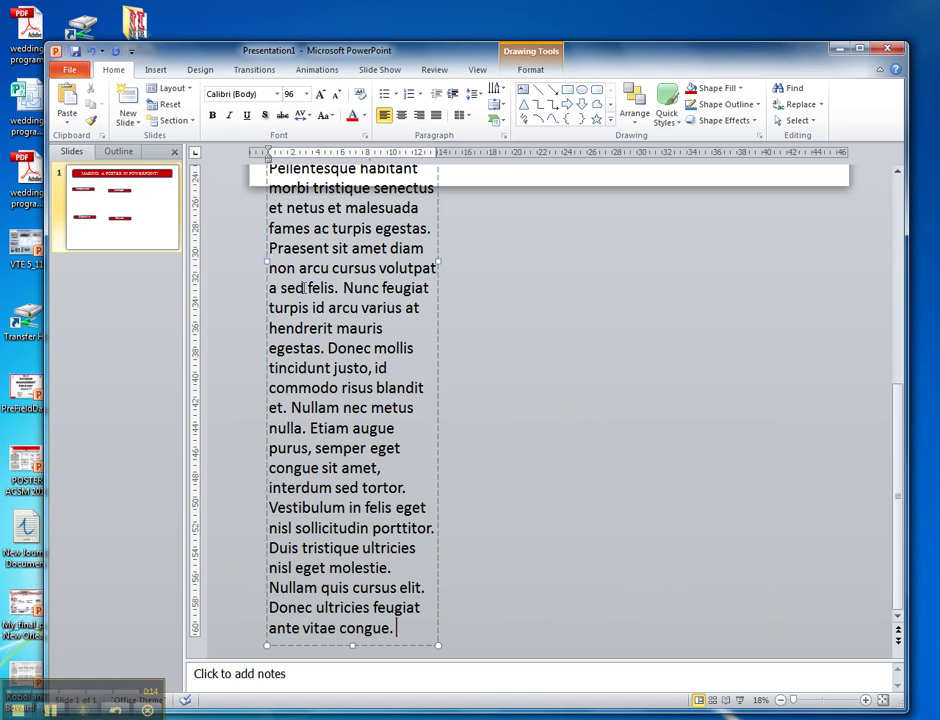
{"action": "scroll", "coordinate": [398, 333], "scroll_direction": "up", "scroll_amount": 3}
{"action": "scroll", "coordinate": [400, 340], "scroll_direction": "up", "scroll_amount": 4}
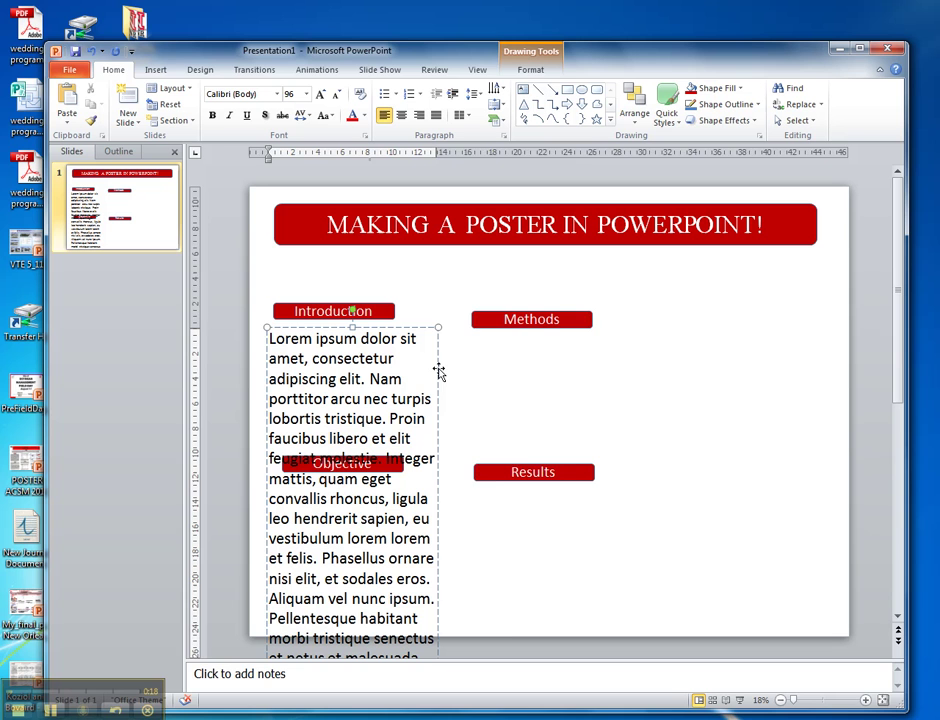
Set the lorem ipsum paragraph to 36 pt, then reselect its text box
{"action": "right_click", "coordinate": [439, 370]}
{"action": "left_click", "coordinate": [509, 328]}
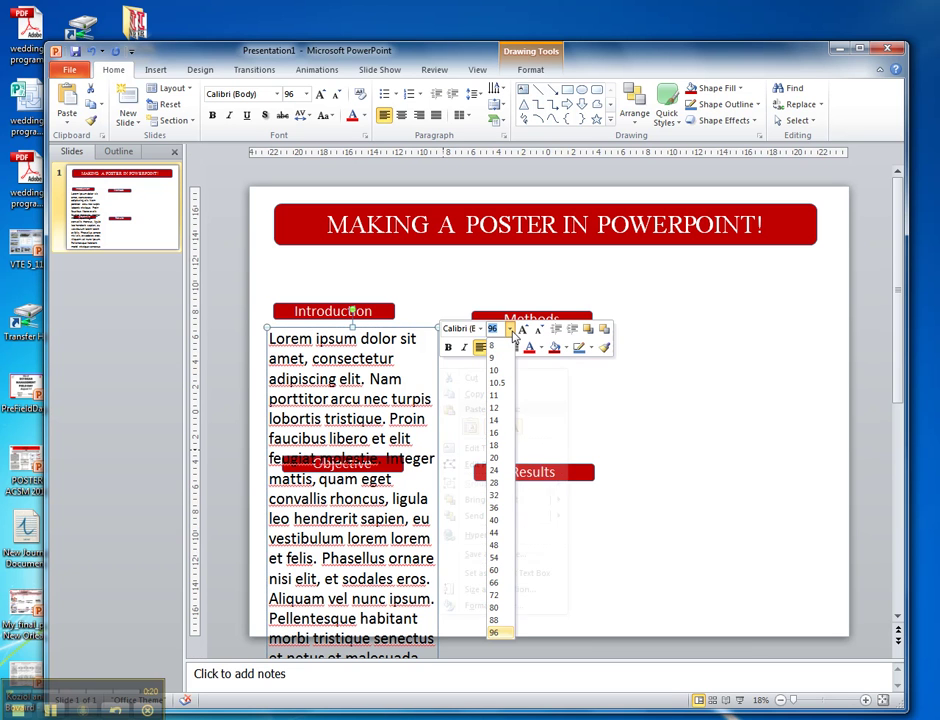
{"action": "left_click", "coordinate": [495, 470]}
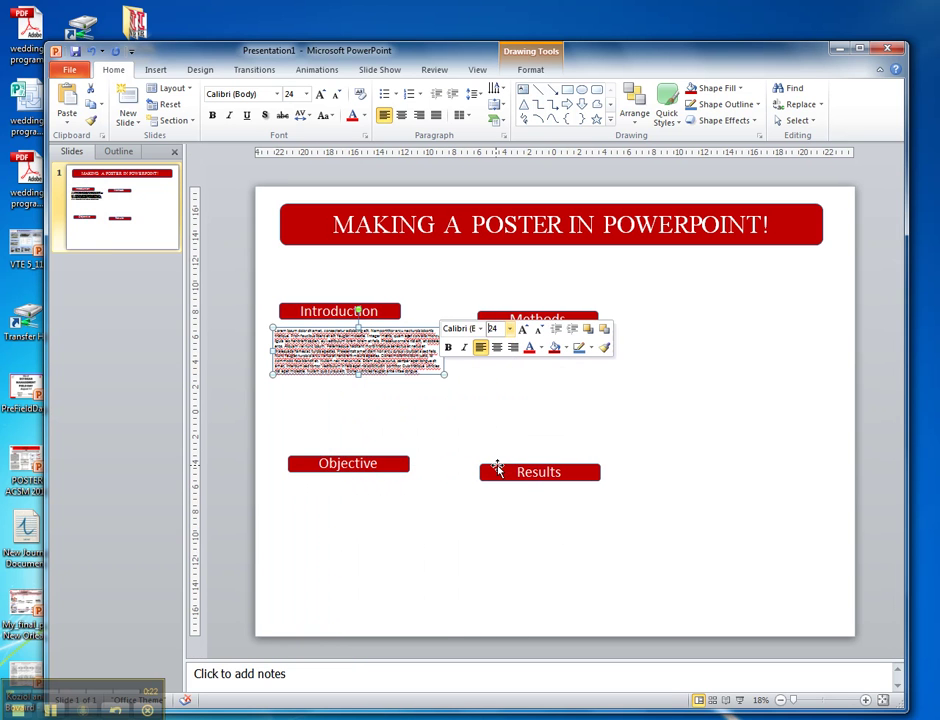
{"action": "left_click", "coordinate": [509, 328]}
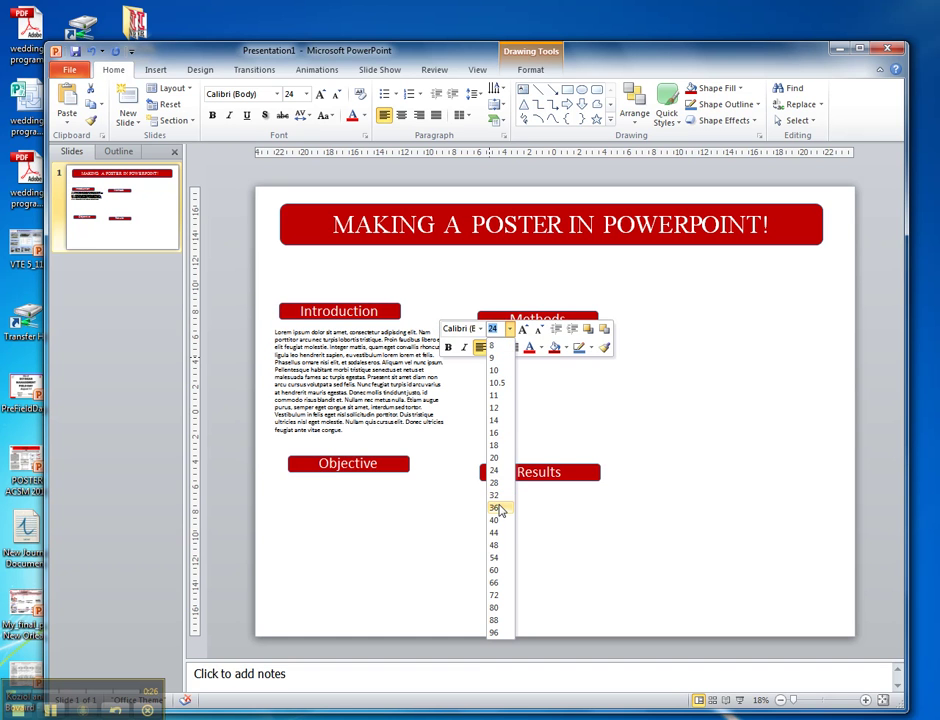
{"action": "left_click", "coordinate": [494, 507]}
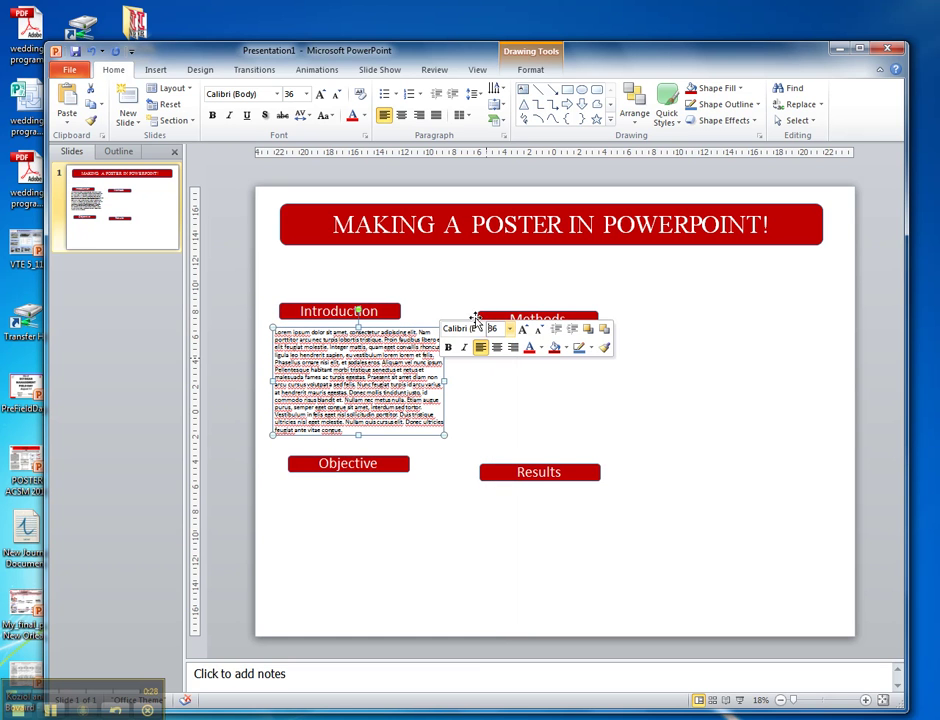
{"action": "left_click", "coordinate": [392, 490]}
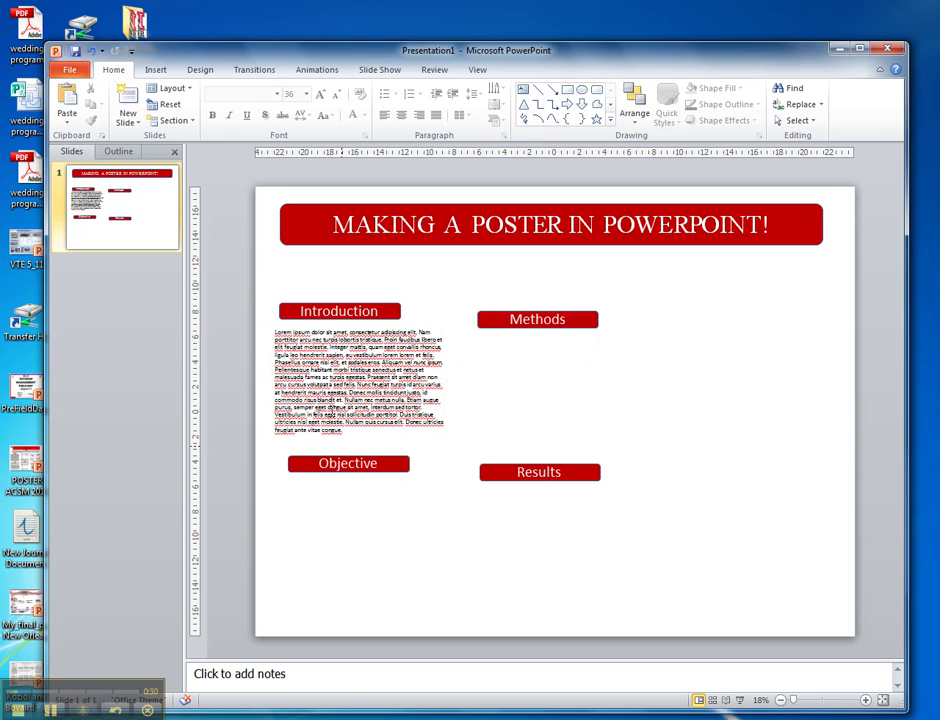
{"action": "left_click", "coordinate": [318, 428]}
Paste three copies of the lorem ipsum box, placing them under Objective and in the right column
{"action": "left_click", "coordinate": [307, 438]}
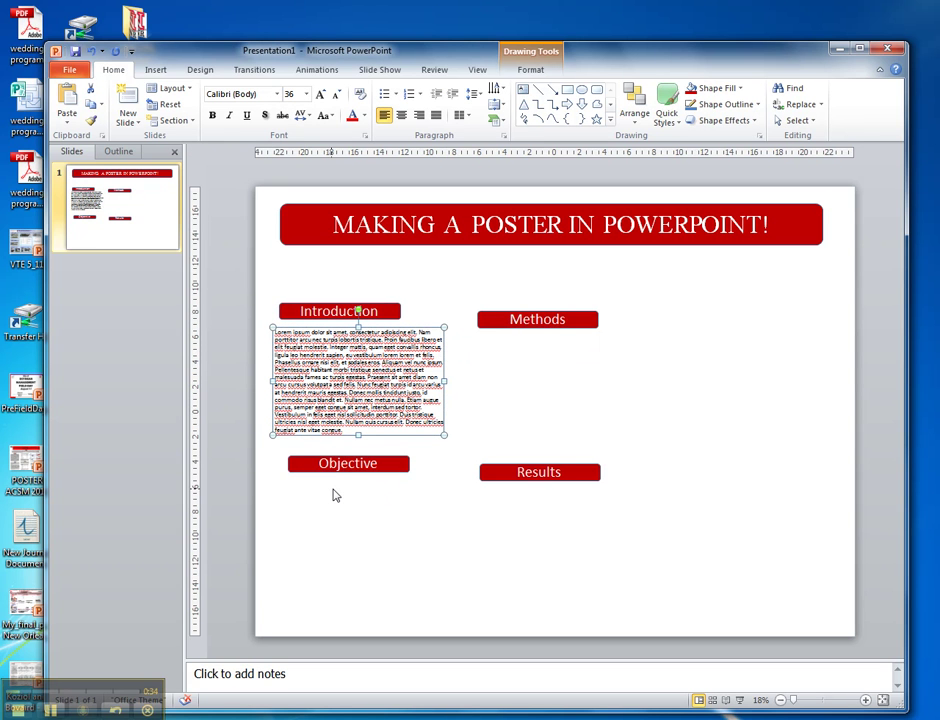
{"action": "key", "text": "ctrl+v"}
{"action": "left_click_drag", "start_coordinate": [310, 437], "coordinate": [315, 607]}
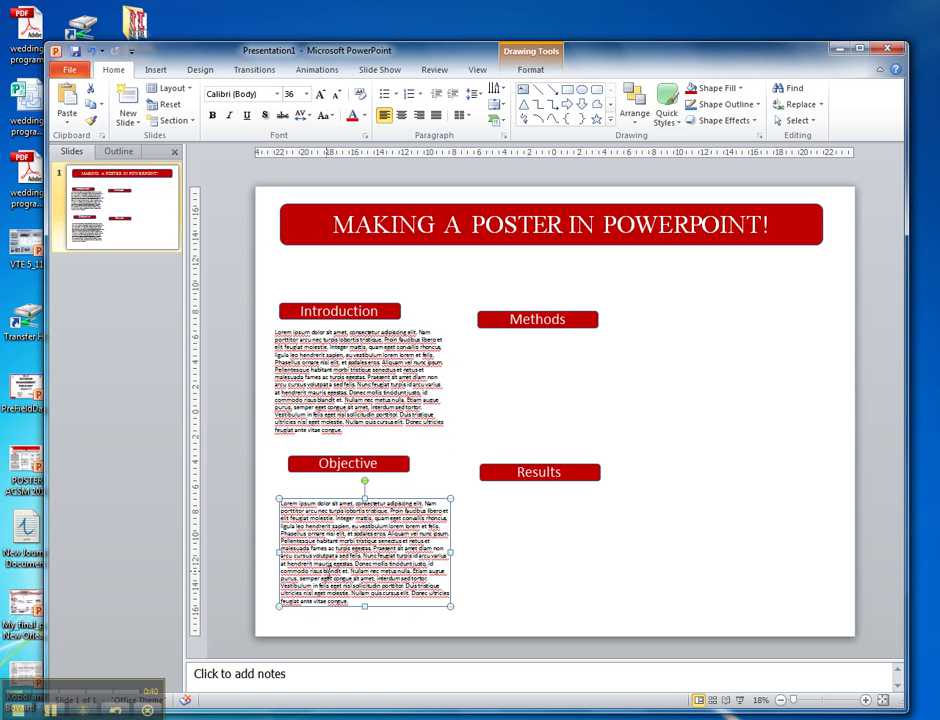
{"action": "key", "text": "ctrl+v"}
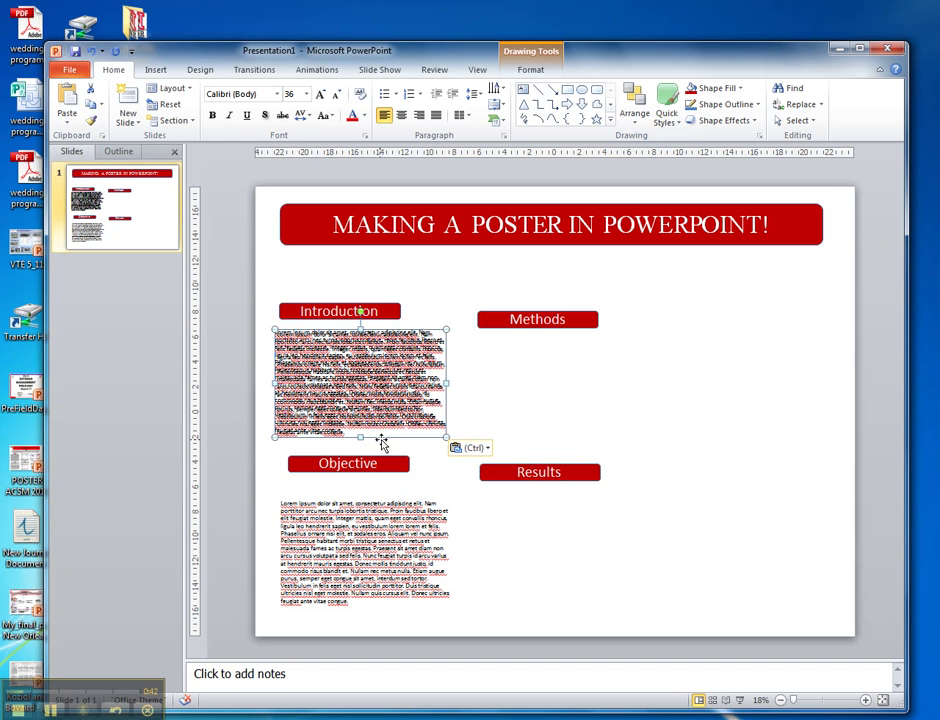
{"action": "left_click_drag", "start_coordinate": [382, 440], "coordinate": [737, 432]}
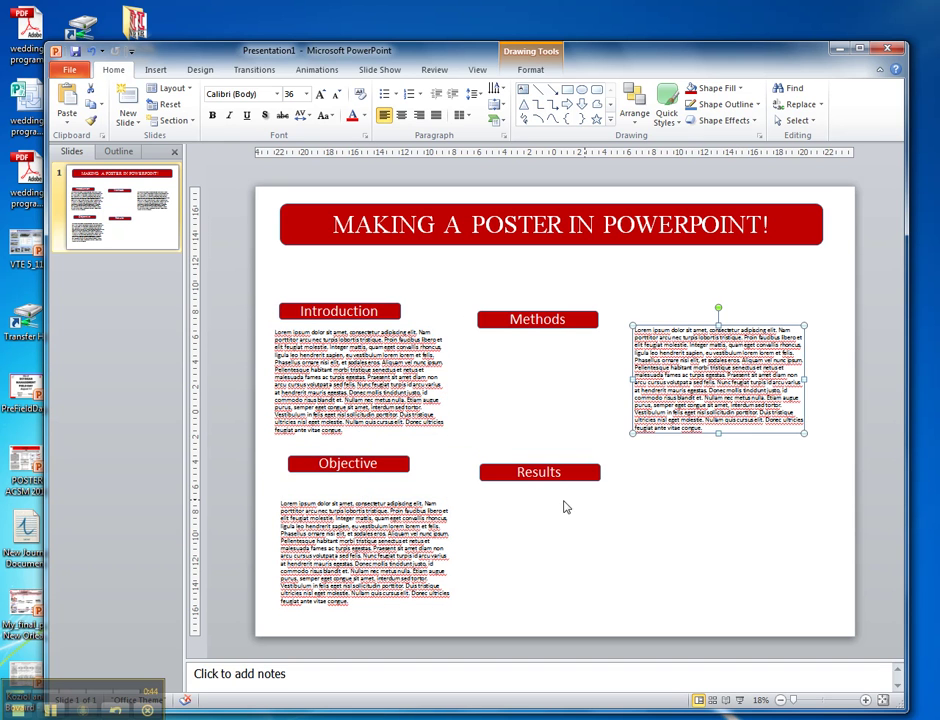
{"action": "key", "text": "ctrl+v"}
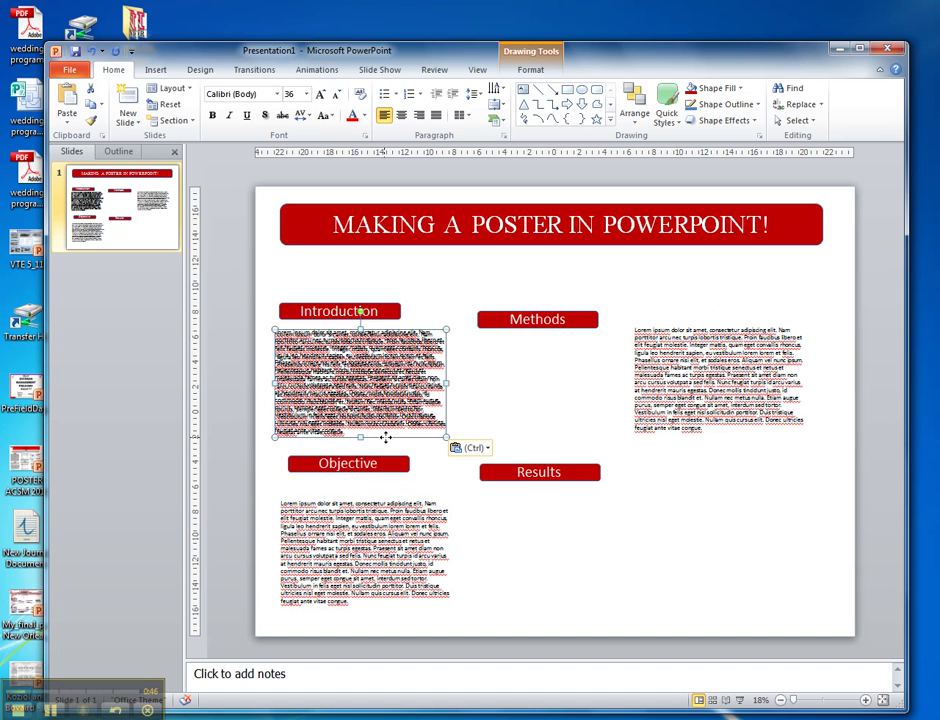
{"action": "mouse_move", "coordinate": [412, 440]}
{"action": "left_mouse_down"}
{"action": "mouse_move", "coordinate": [737, 567]}
{"action": "mouse_move", "coordinate": [791, 605]}
{"action": "left_mouse_up"}
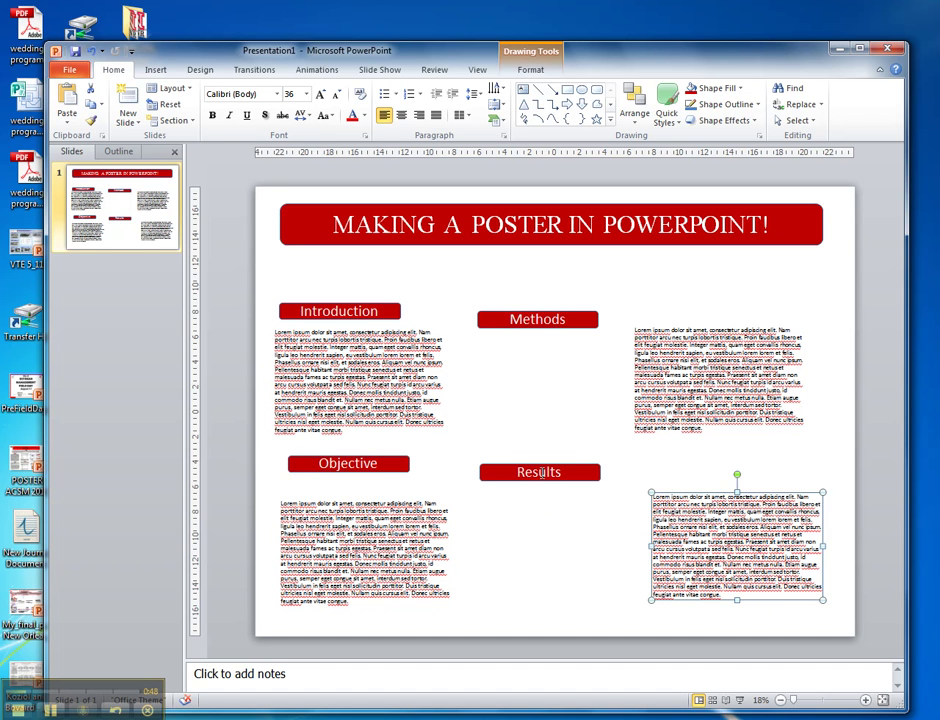
Move the Results and Methods headings right, above their new paragraphs
{"action": "left_click", "coordinate": [517, 463]}
{"action": "left_click_drag", "start_coordinate": [566, 461], "coordinate": [776, 463]}
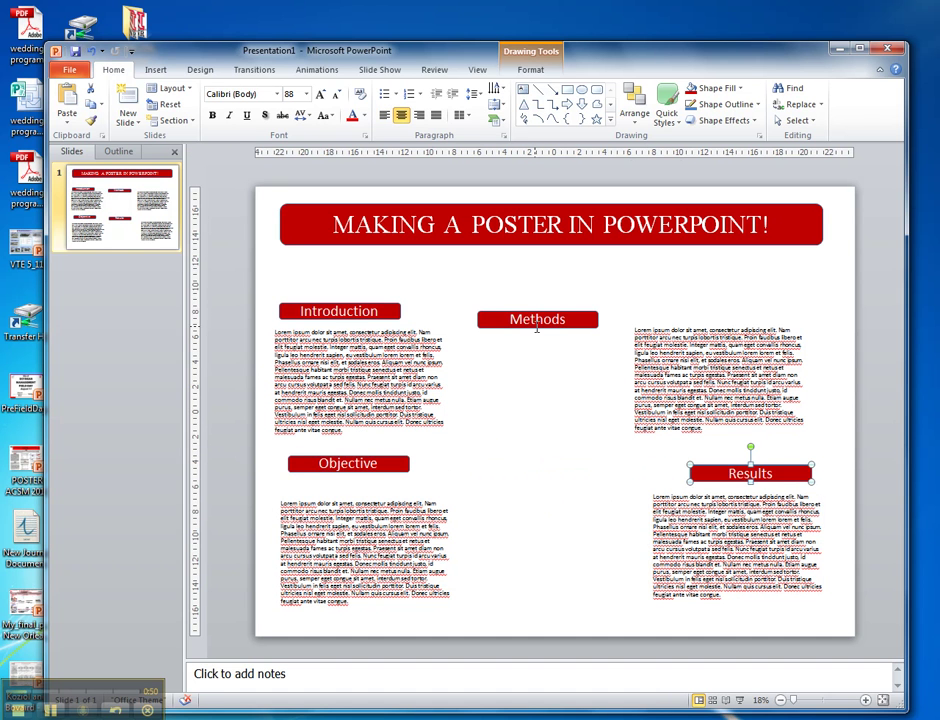
{"action": "left_click", "coordinate": [514, 310]}
{"action": "left_click_drag", "start_coordinate": [503, 310], "coordinate": [706, 291]}
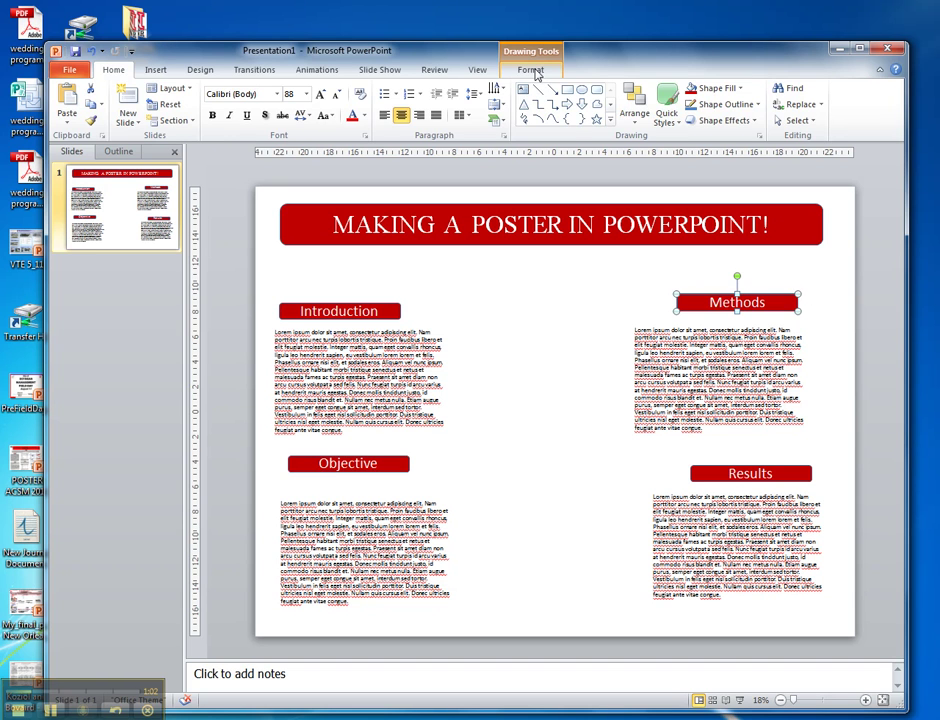
Align Center the four left-column boxes and Distribute Vertically
{"action": "left_click", "coordinate": [531, 70]}
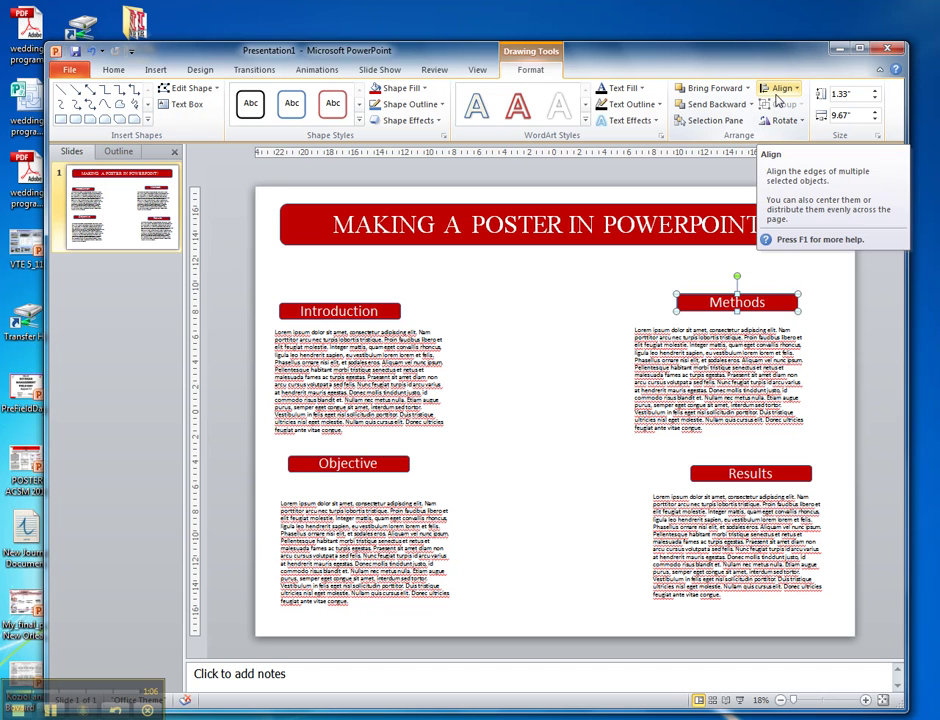
{"action": "left_click", "coordinate": [338, 309]}
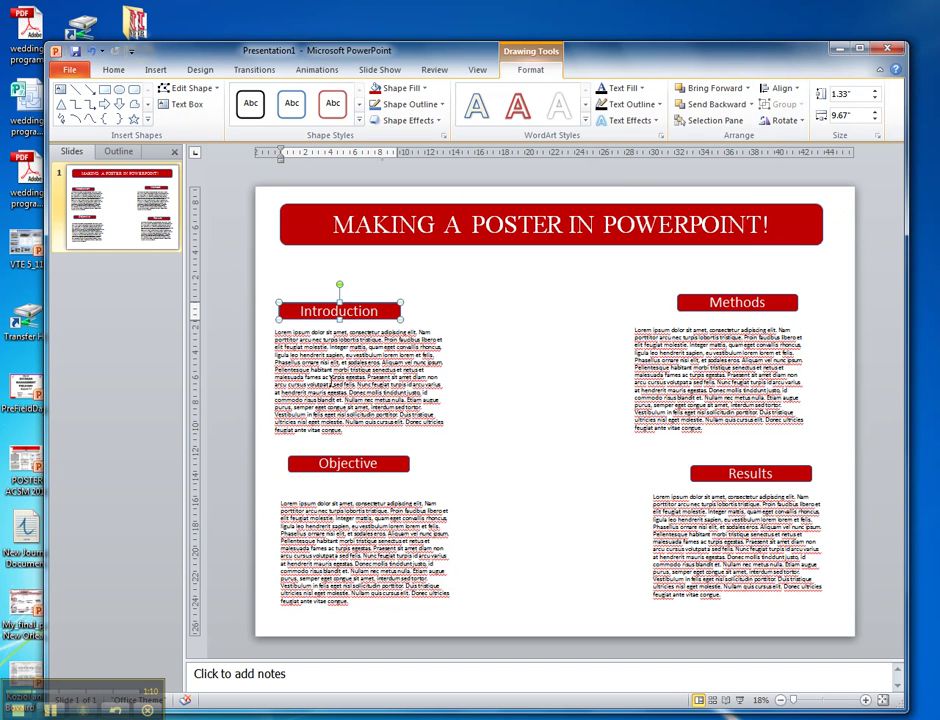
{"action": "left_click", "coordinate": [330, 383], "text": "shift"}
{"action": "left_click", "coordinate": [329, 468], "text": "shift"}
{"action": "left_click", "coordinate": [345, 520], "text": "shift"}
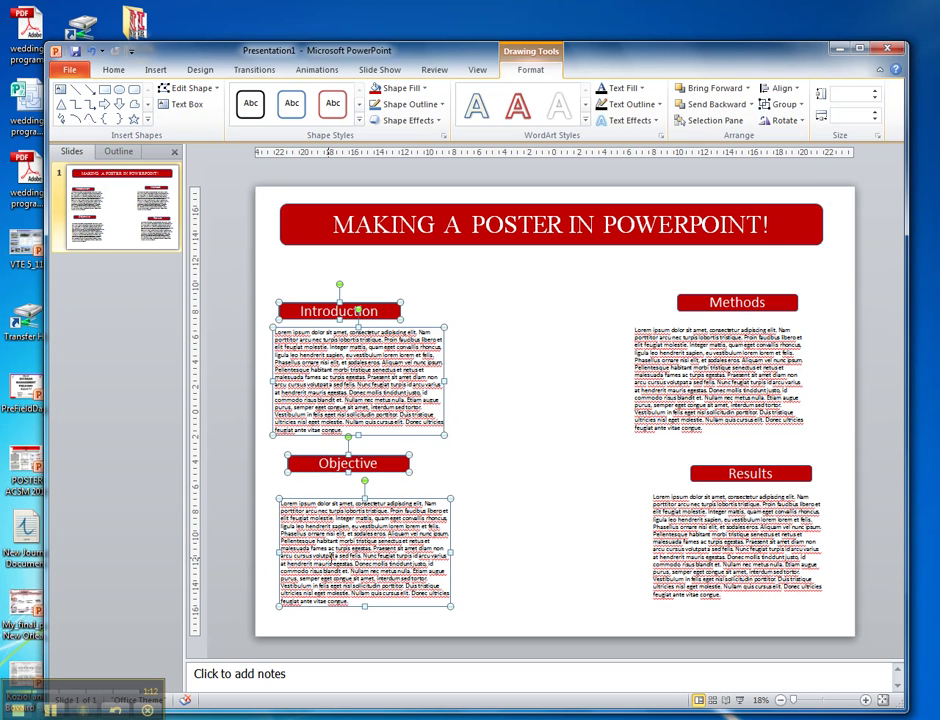
{"action": "left_click", "coordinate": [765, 91]}
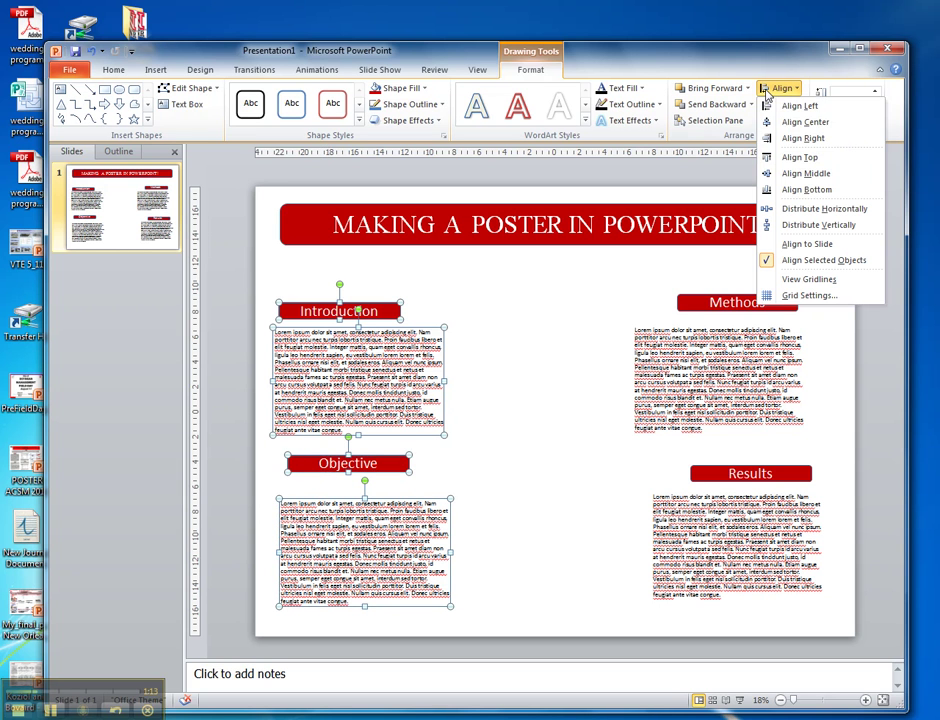
{"action": "left_click", "coordinate": [815, 123]}
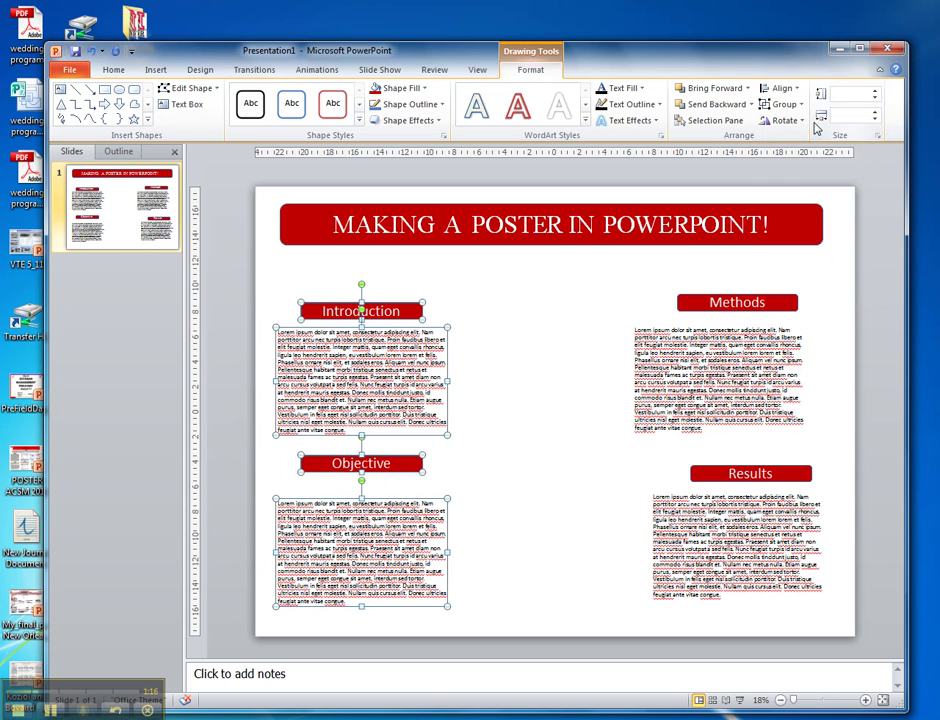
{"action": "left_click", "coordinate": [783, 88]}
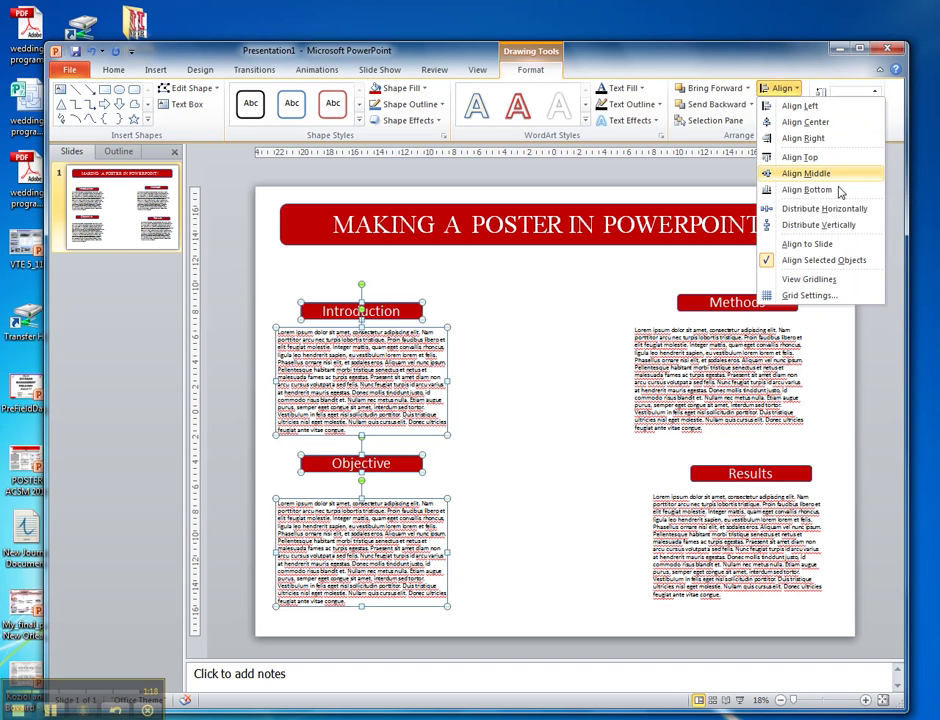
{"action": "left_click", "coordinate": [838, 226]}
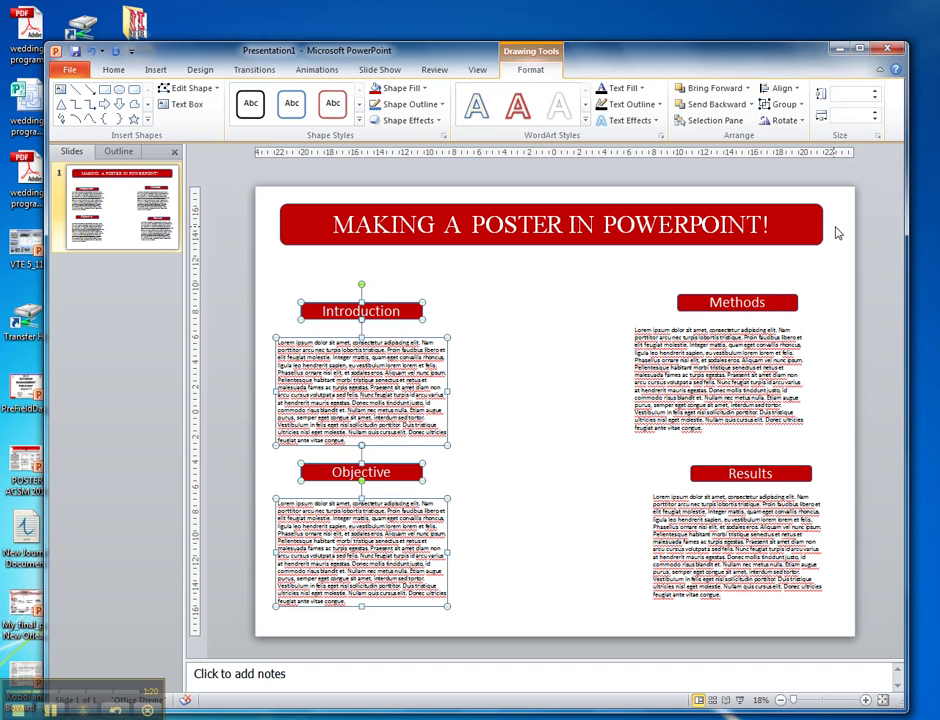
Shift the Introduction and Objective headings and paragraphs slightly upward together
{"action": "left_click", "coordinate": [595, 333]}
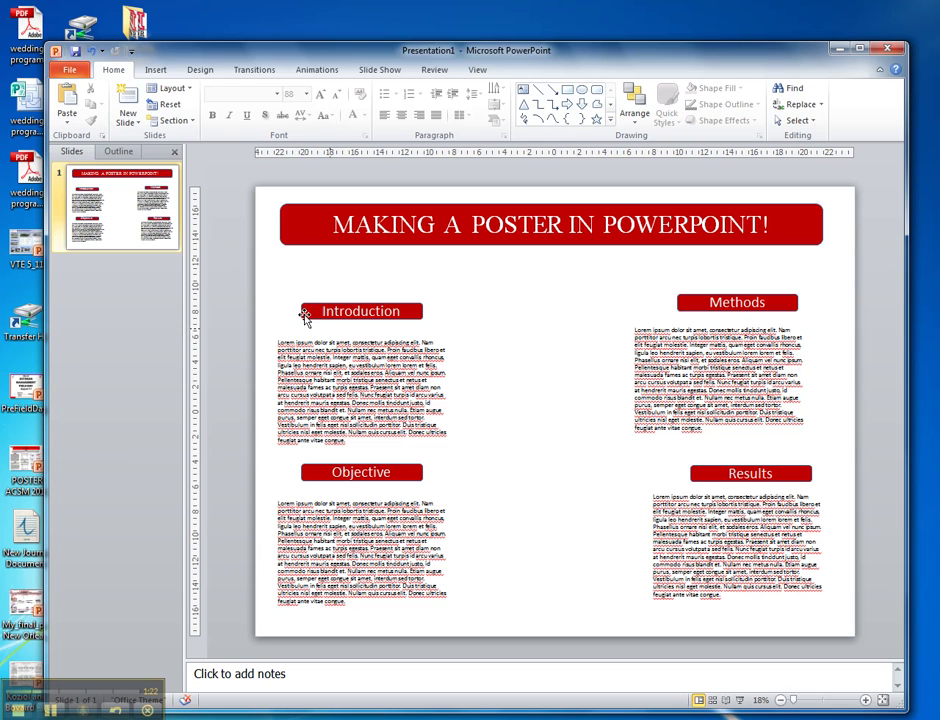
{"action": "left_click", "coordinate": [323, 311]}
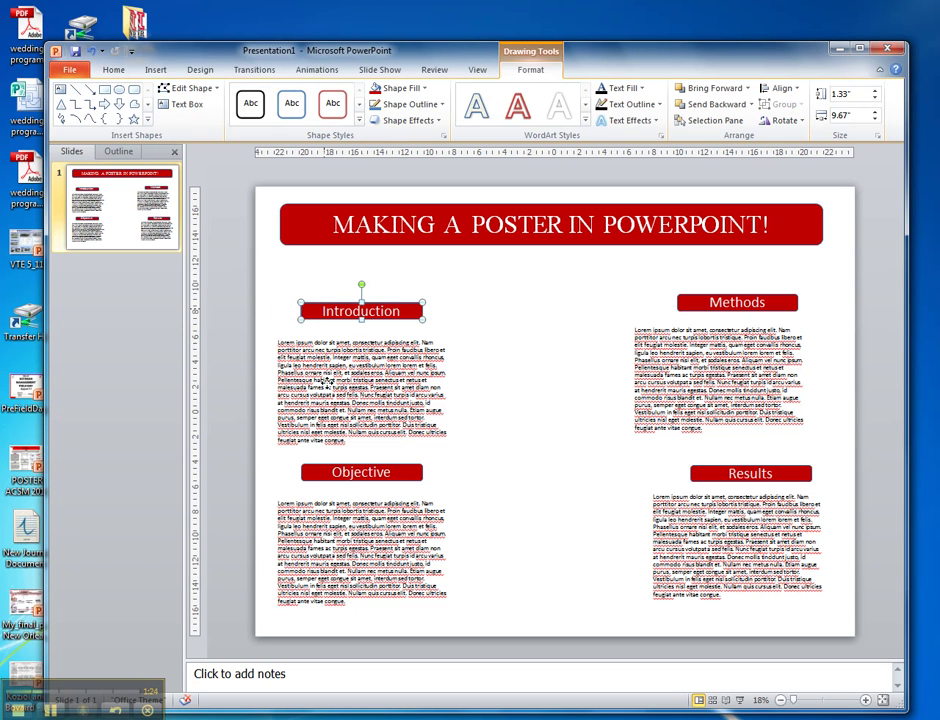
{"action": "left_click", "coordinate": [350, 442], "text": "shift"}
{"action": "left_click", "coordinate": [360, 468], "text": "shift"}
{"action": "left_click", "coordinate": [360, 500], "text": "shift"}
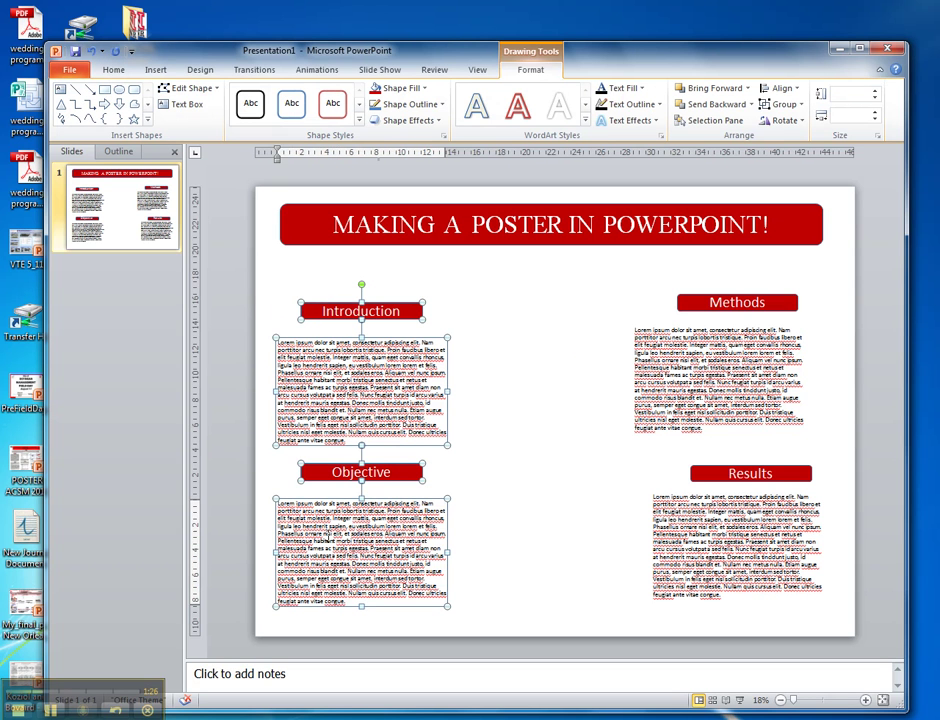
{"action": "left_click", "coordinate": [302, 498]}
{"action": "left_click", "coordinate": [310, 468], "text": "shift"}
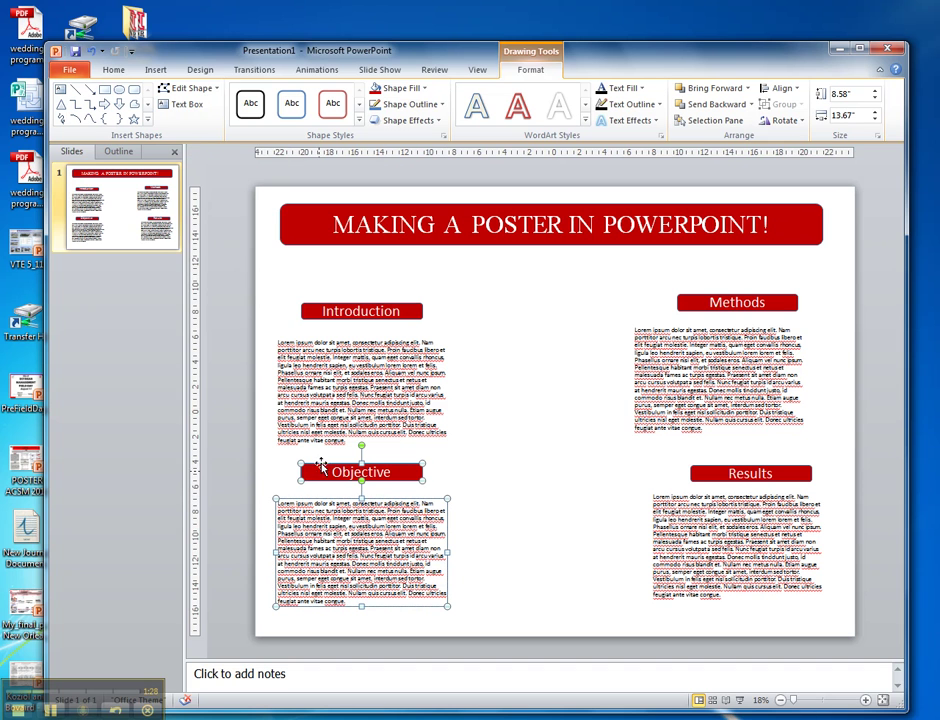
{"action": "left_click", "coordinate": [322, 342], "text": "shift"}
{"action": "left_click", "coordinate": [315, 316], "text": "shift"}
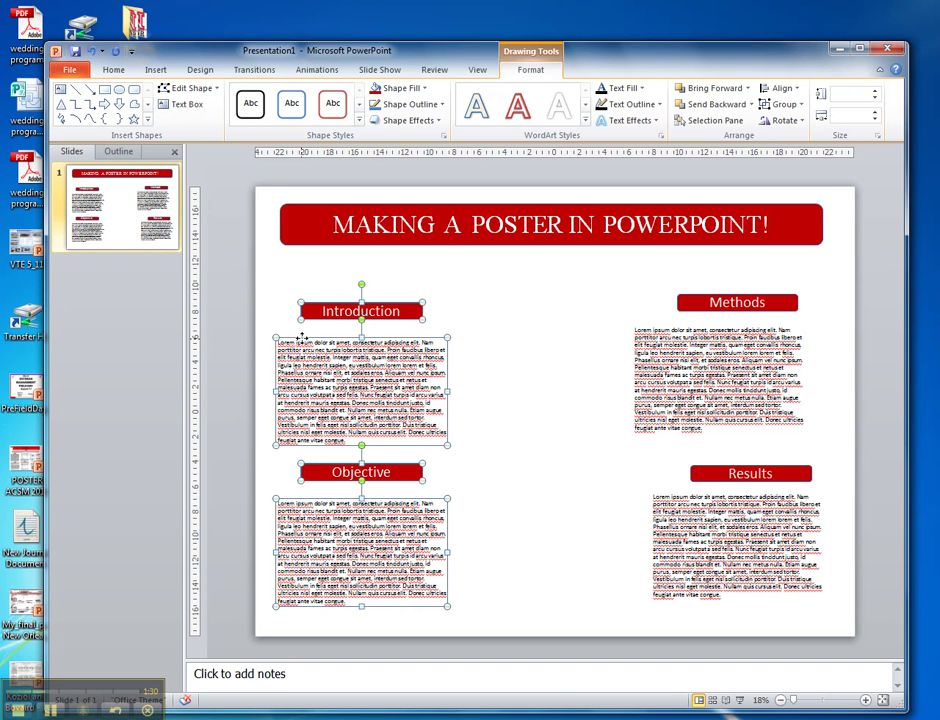
{"action": "left_click_drag", "start_coordinate": [302, 337], "coordinate": [304, 317]}
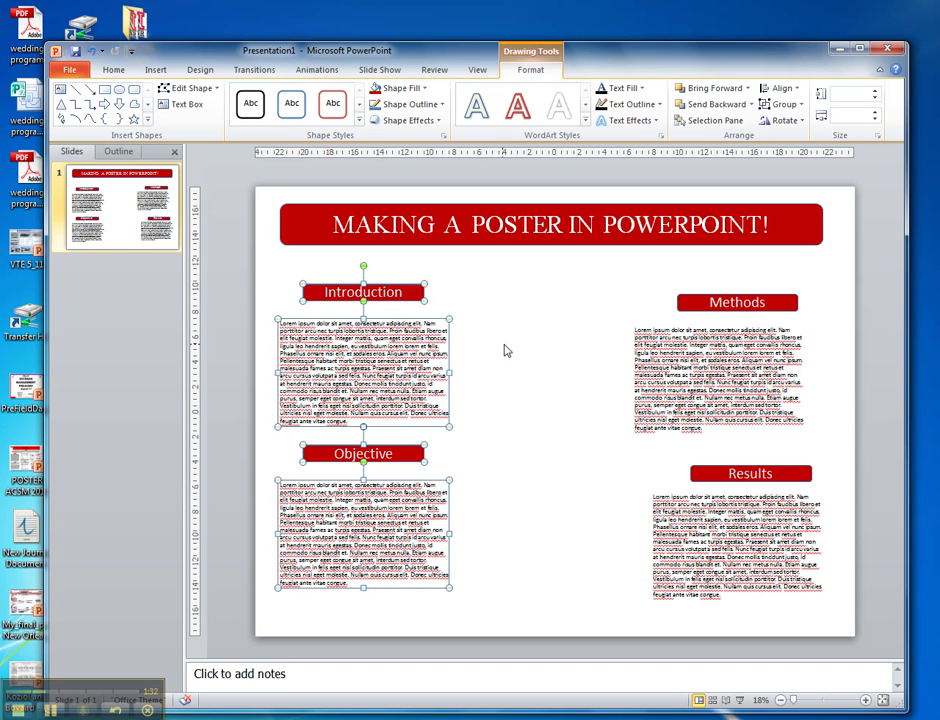
Raise the Methods heading level with Introduction and place Results heading and text under Methods
{"action": "left_click", "coordinate": [503, 350]}
{"action": "left_click", "coordinate": [688, 302]}
{"action": "left_click_drag", "start_coordinate": [693, 297], "coordinate": [675, 285]}
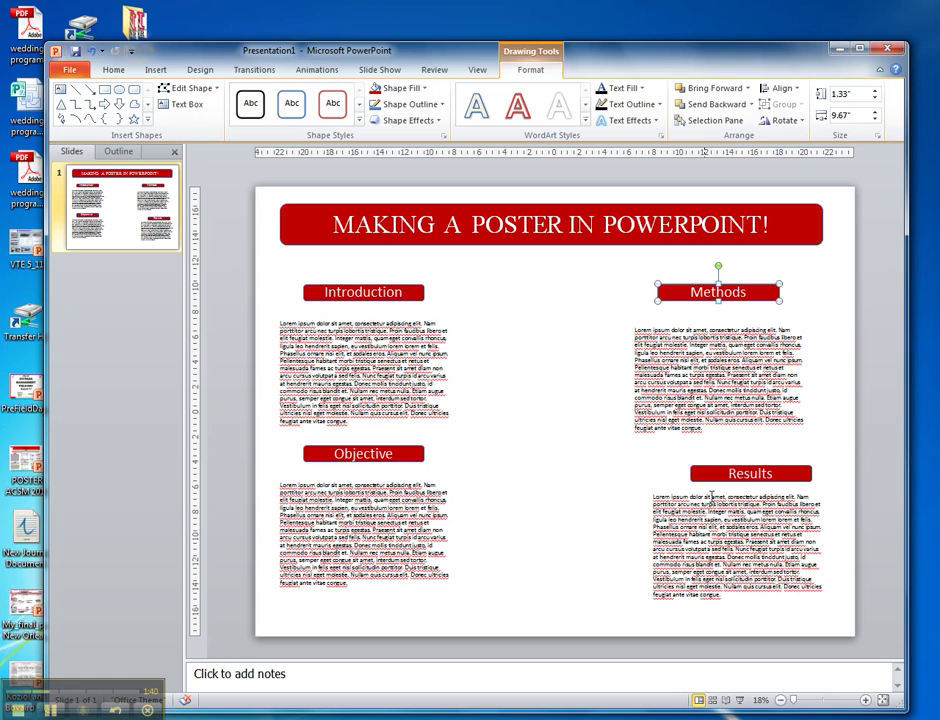
{"action": "left_click", "coordinate": [709, 478]}
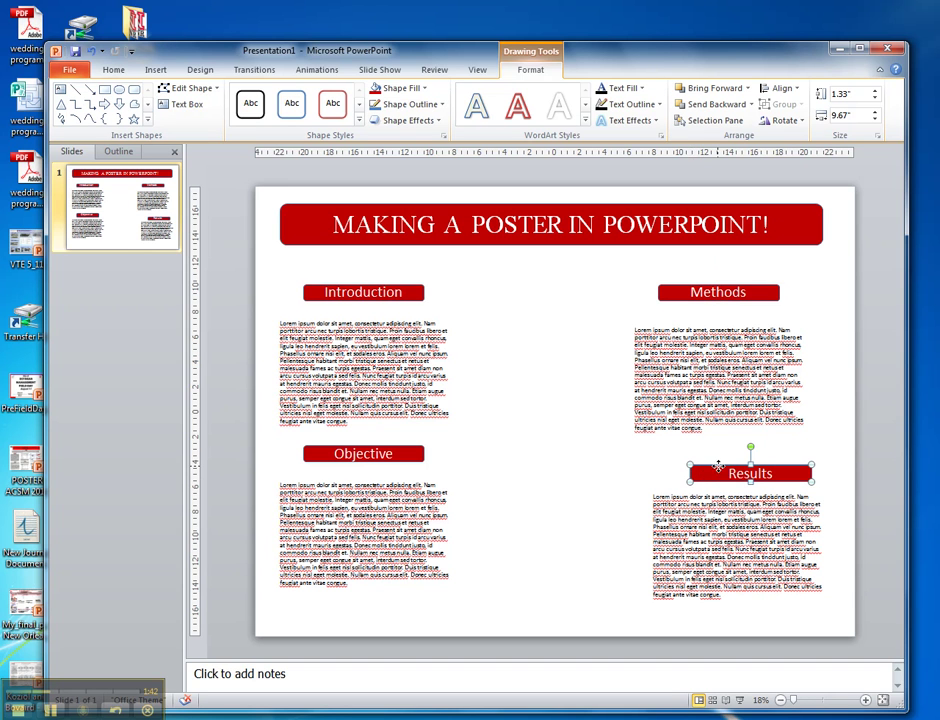
{"action": "left_click_drag", "start_coordinate": [718, 466], "coordinate": [684, 450]}
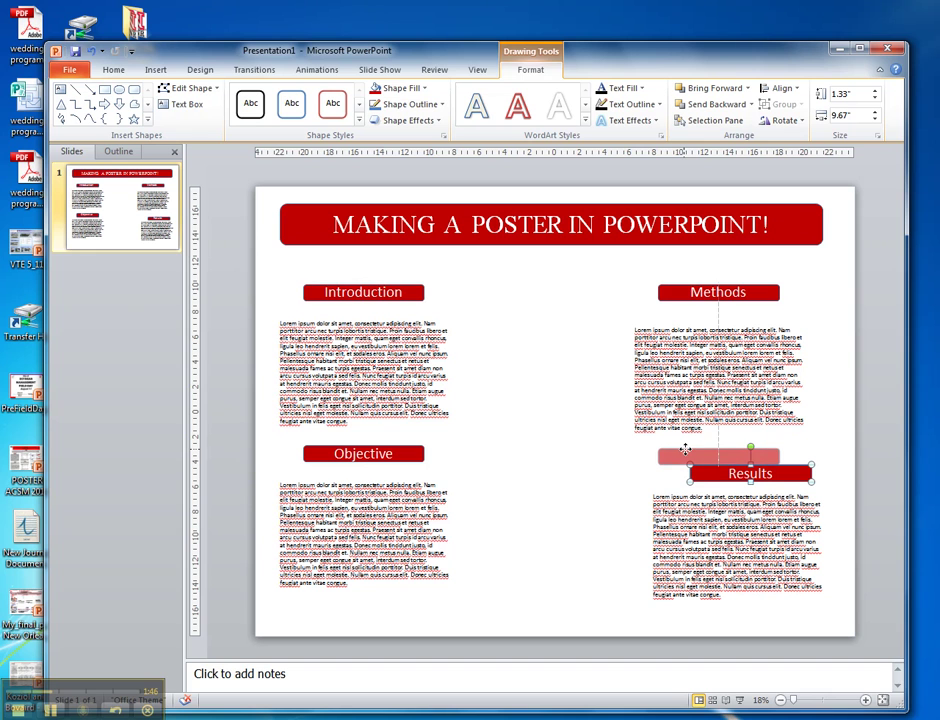
{"action": "left_click_drag", "start_coordinate": [684, 450], "coordinate": [686, 447]}
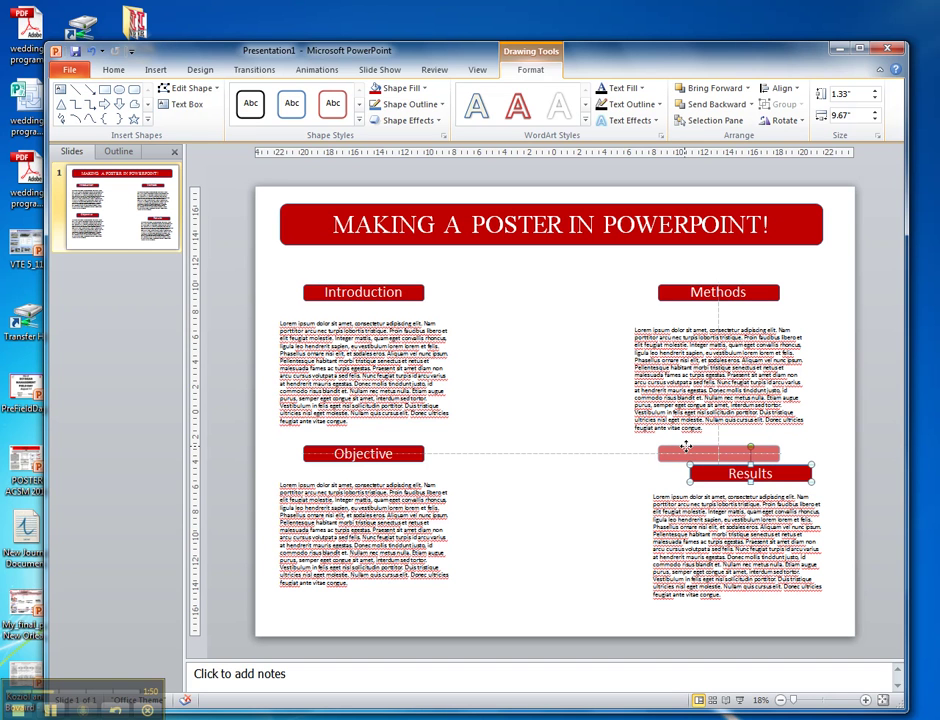
{"action": "left_click_drag", "start_coordinate": [686, 447], "coordinate": [686, 448]}
{"action": "left_click", "coordinate": [698, 500]}
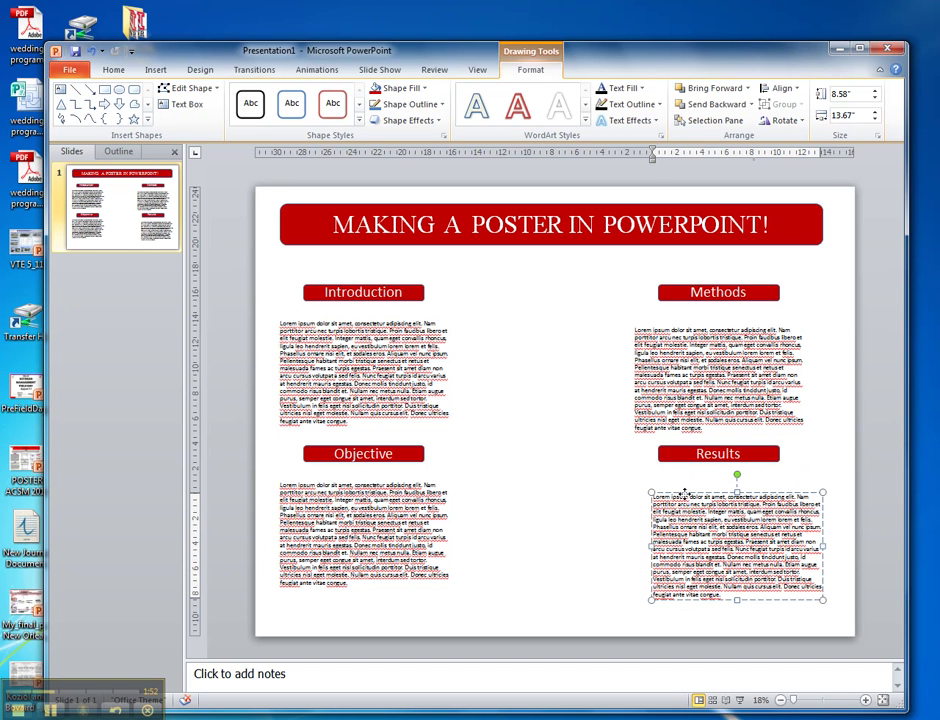
{"action": "mouse_move", "coordinate": [684, 494]}
{"action": "left_mouse_down"}
{"action": "mouse_move", "coordinate": [671, 474]}
{"action": "mouse_move", "coordinate": [662, 481]}
{"action": "mouse_move", "coordinate": [669, 487]}
{"action": "left_mouse_up"}
Align Center the four right-column boxes and Distribute Vertically
{"action": "left_click", "coordinate": [726, 456], "text": "shift"}
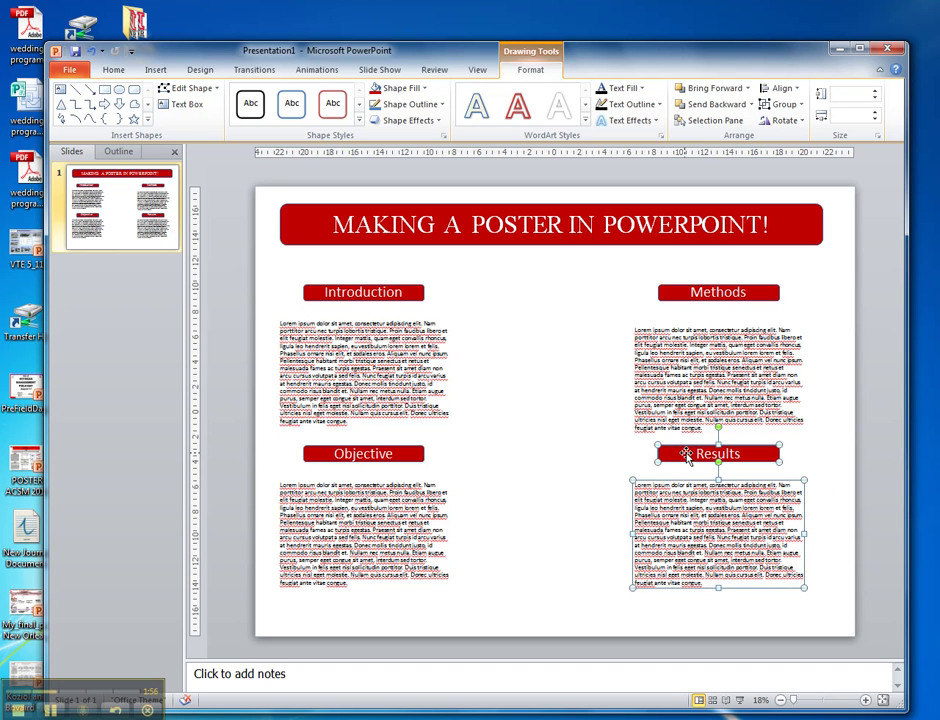
{"action": "left_click", "coordinate": [664, 400], "text": "shift"}
{"action": "left_click", "coordinate": [676, 287], "text": "shift"}
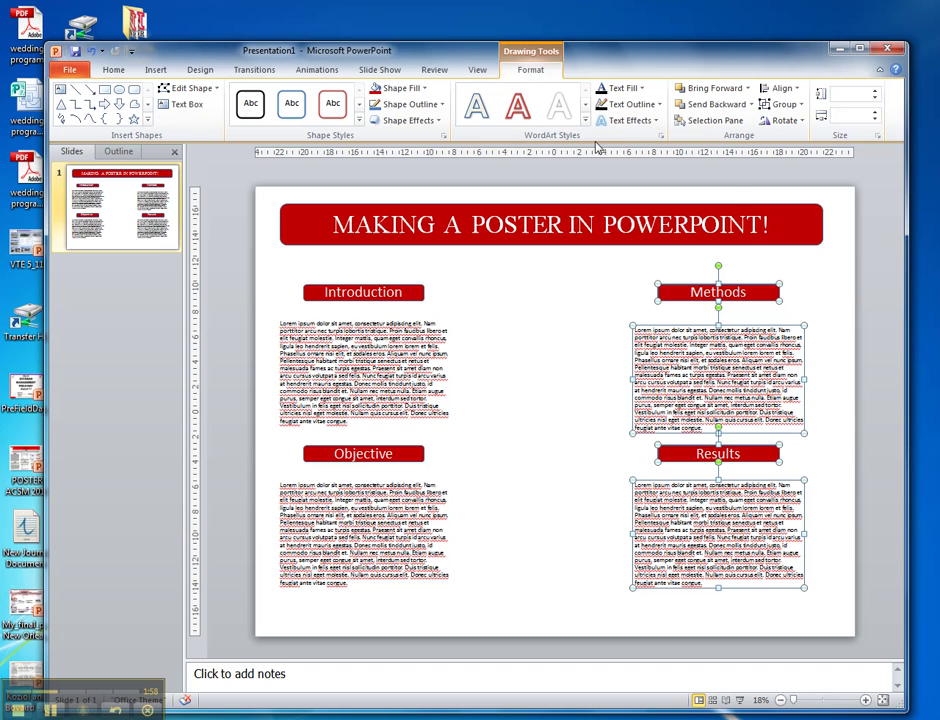
{"action": "left_click", "coordinate": [779, 89]}
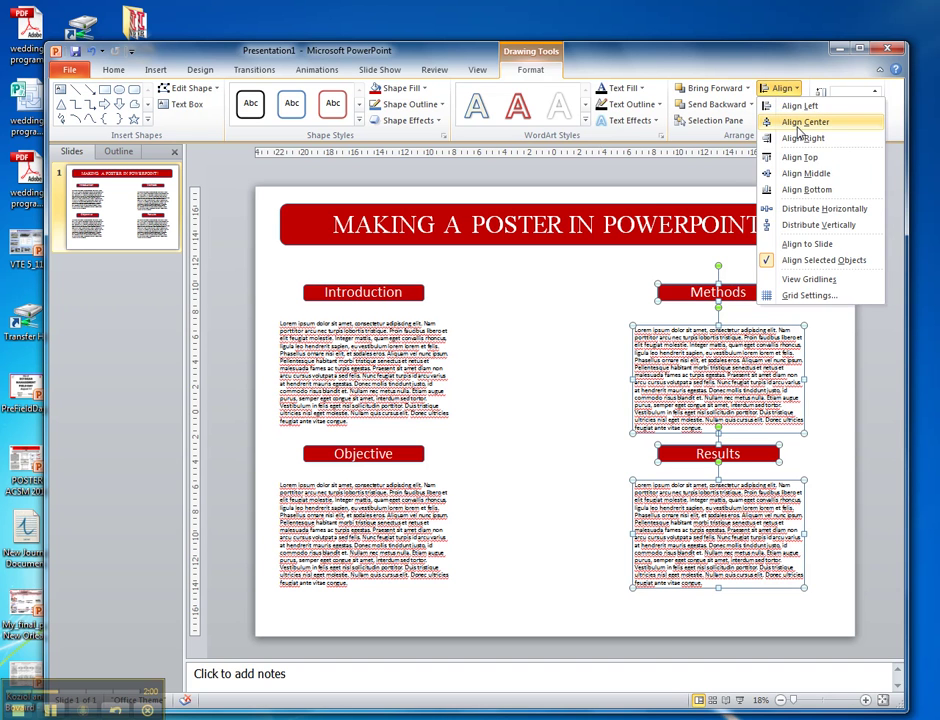
{"action": "left_click", "coordinate": [798, 124]}
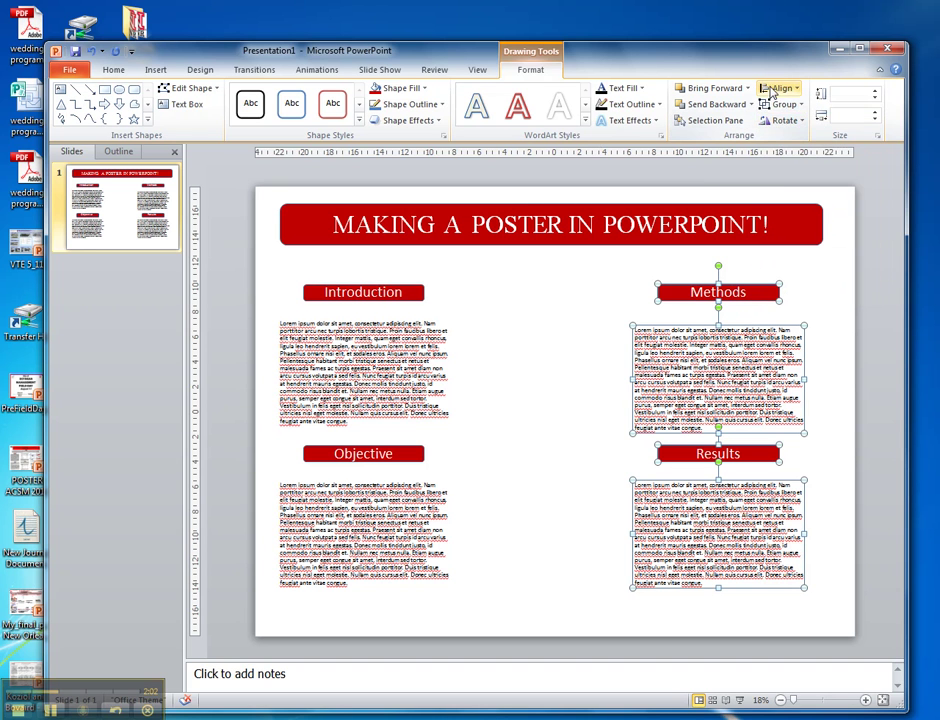
{"action": "left_click", "coordinate": [779, 89]}
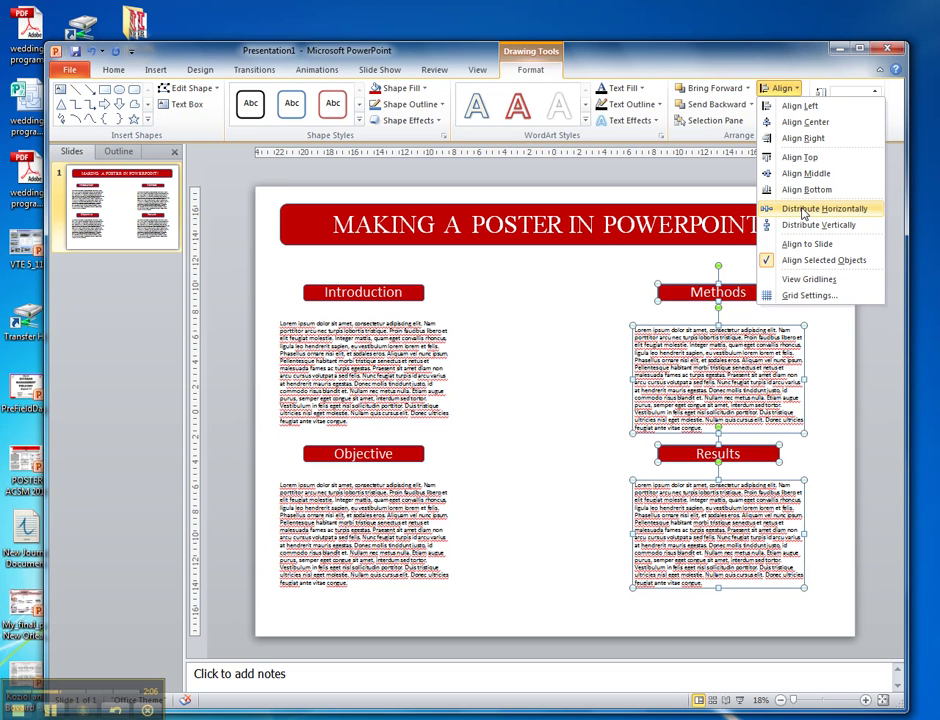
{"action": "left_click", "coordinate": [808, 224]}
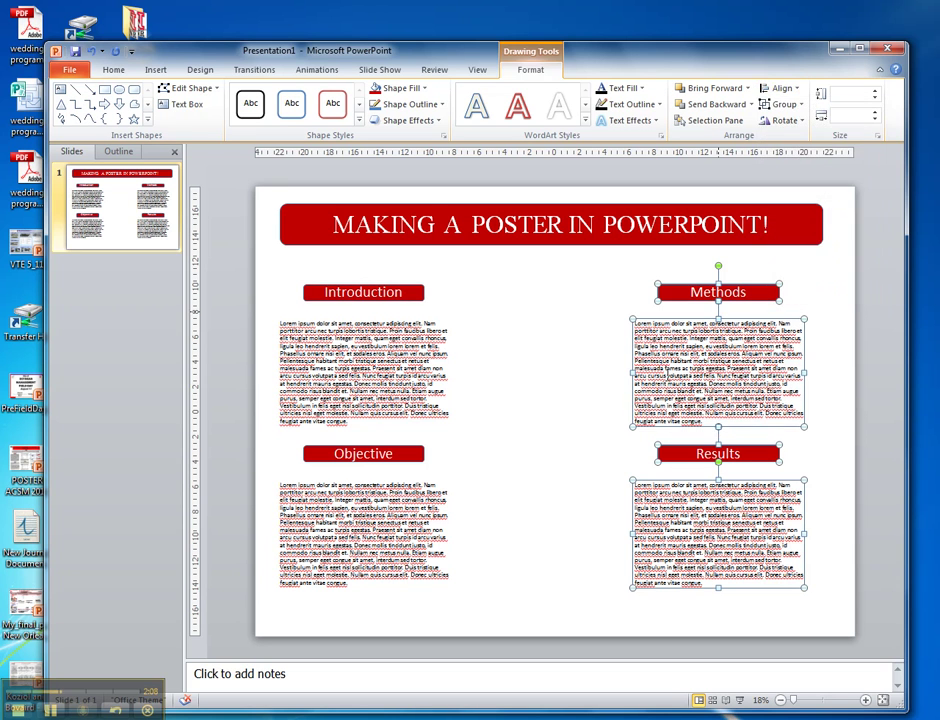
{"action": "left_click", "coordinate": [464, 478]}
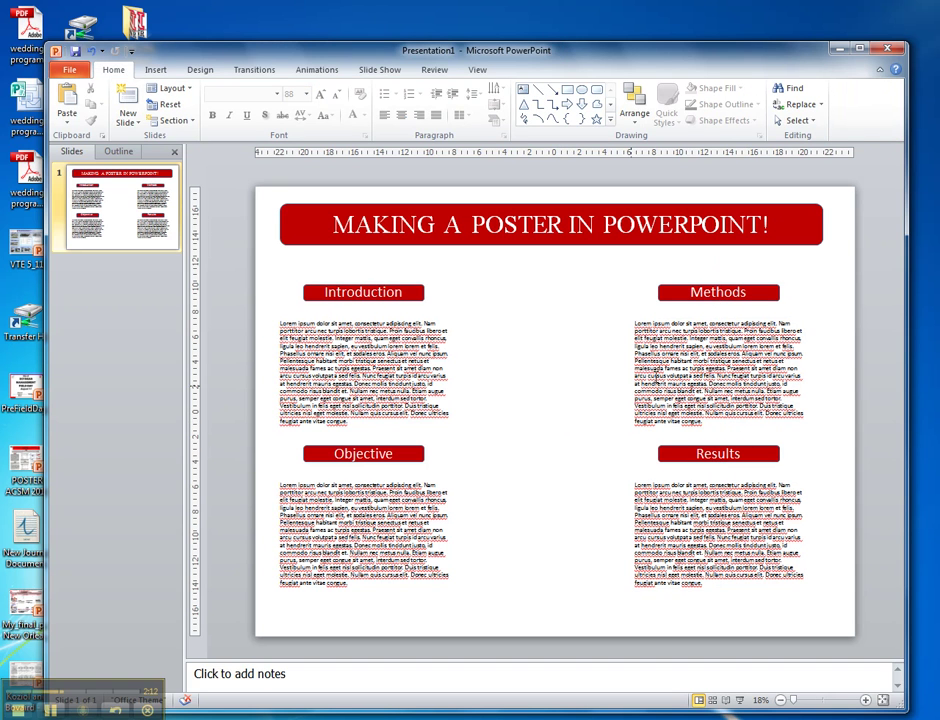
Right-align the Methods and Results headings with their paragraphs
{"action": "left_click", "coordinate": [707, 370]}
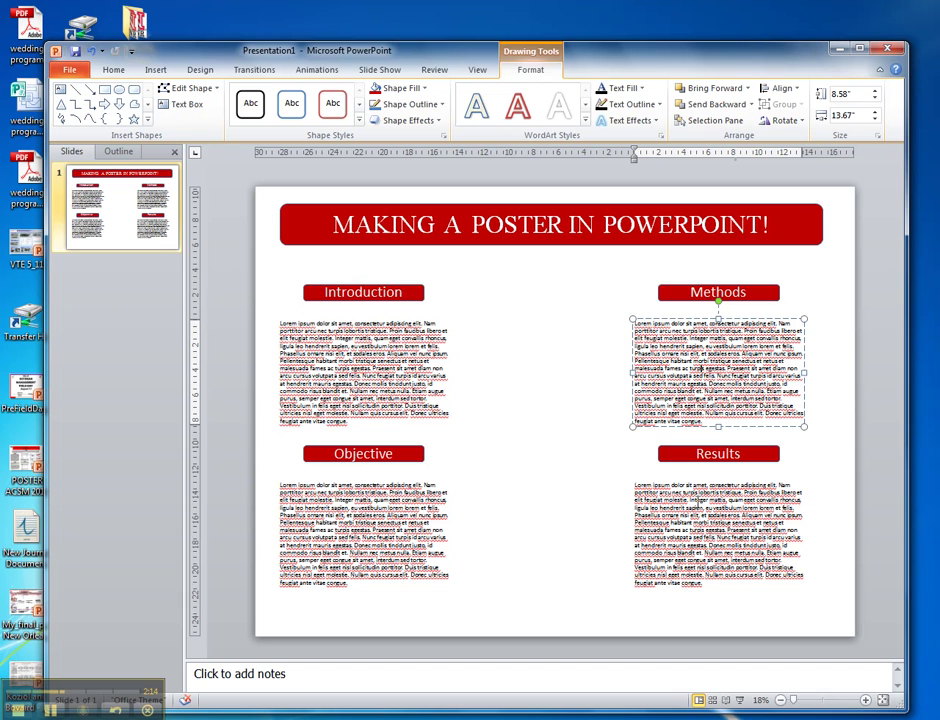
{"action": "left_click", "coordinate": [718, 530], "text": "shift"}
{"action": "left_click", "coordinate": [688, 452], "text": "shift"}
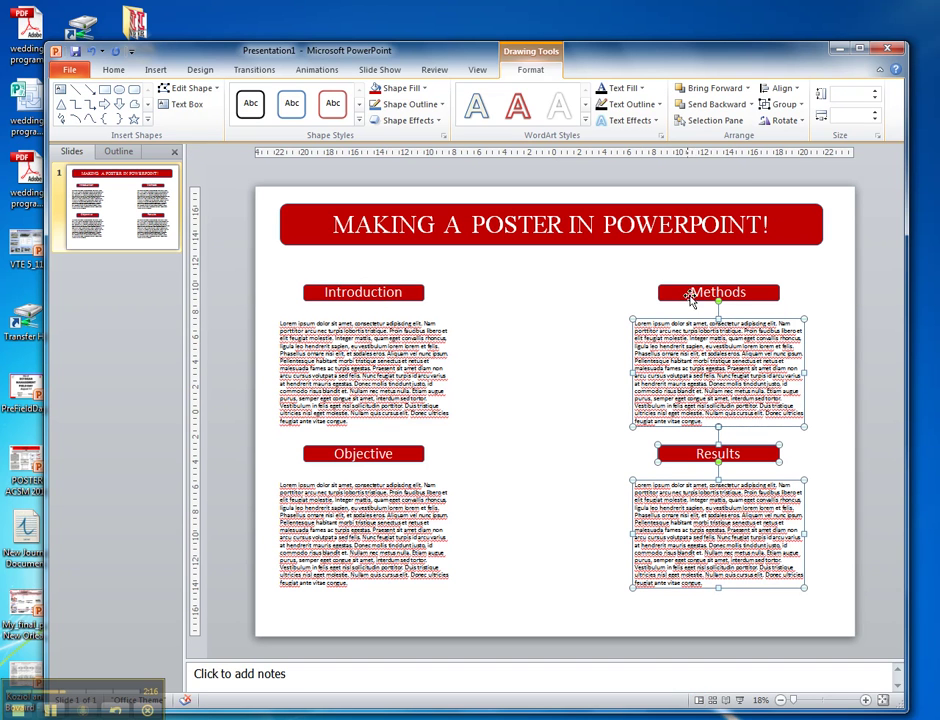
{"action": "left_click", "coordinate": [688, 291], "text": "shift"}
{"action": "left_click", "coordinate": [782, 88]}
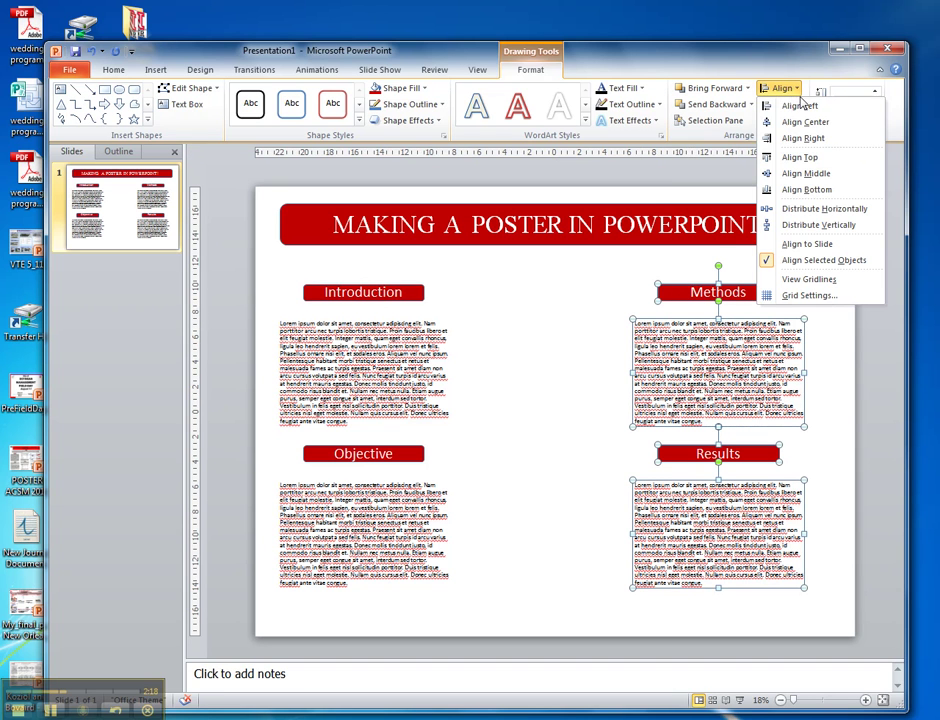
{"action": "left_click", "coordinate": [804, 138]}
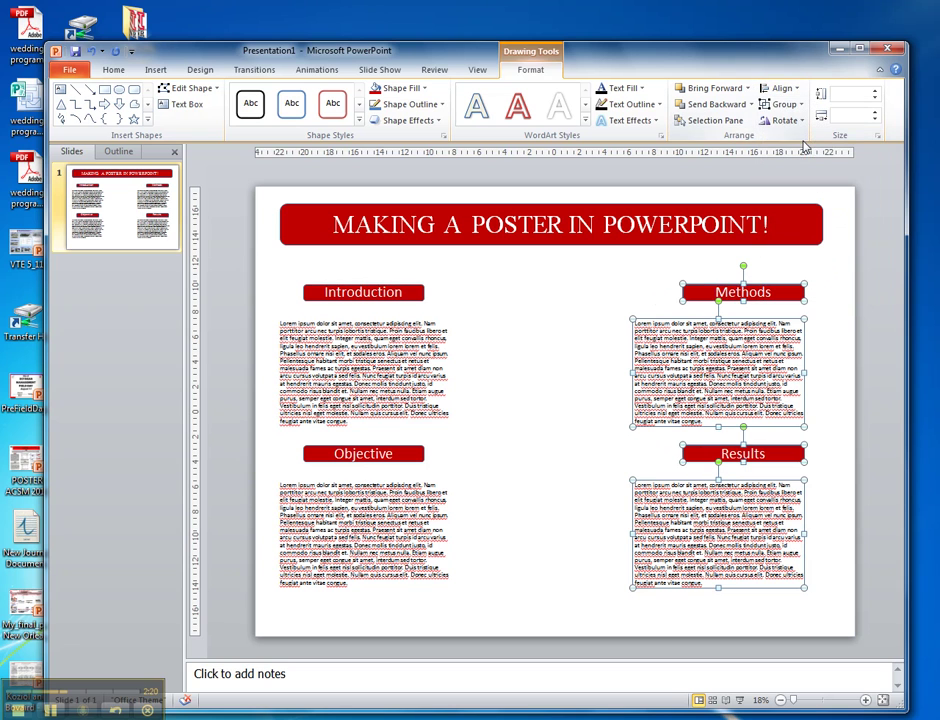
Left-align the Introduction and Objective headings with their paragraphs, then deselect
{"action": "left_click", "coordinate": [335, 299]}
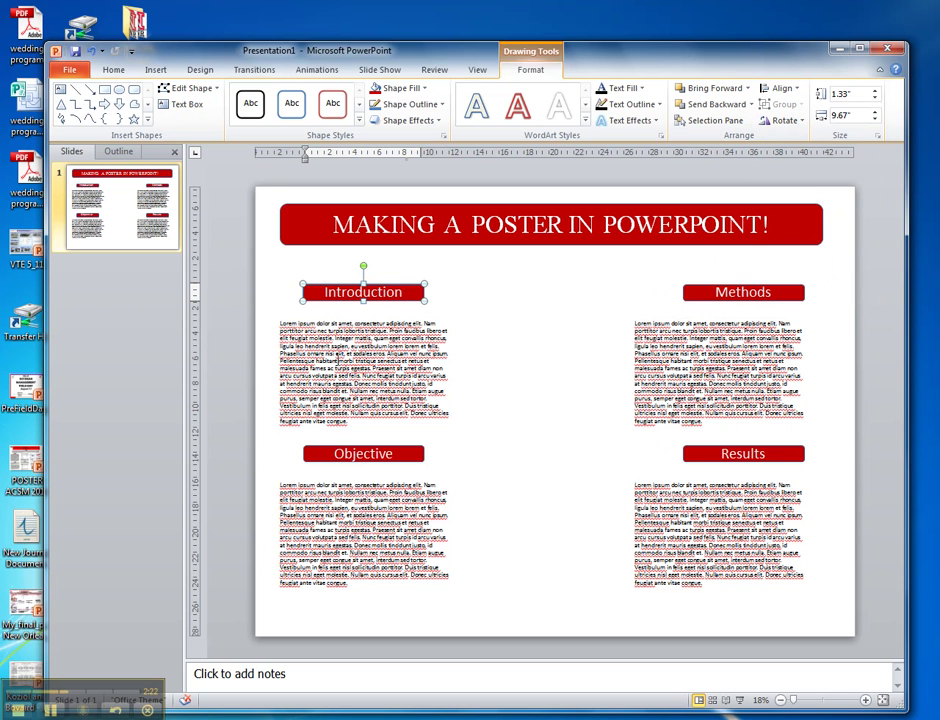
{"action": "left_click", "coordinate": [310, 360], "text": "shift"}
{"action": "left_click", "coordinate": [319, 453], "text": "shift"}
{"action": "left_click", "coordinate": [330, 520], "text": "shift"}
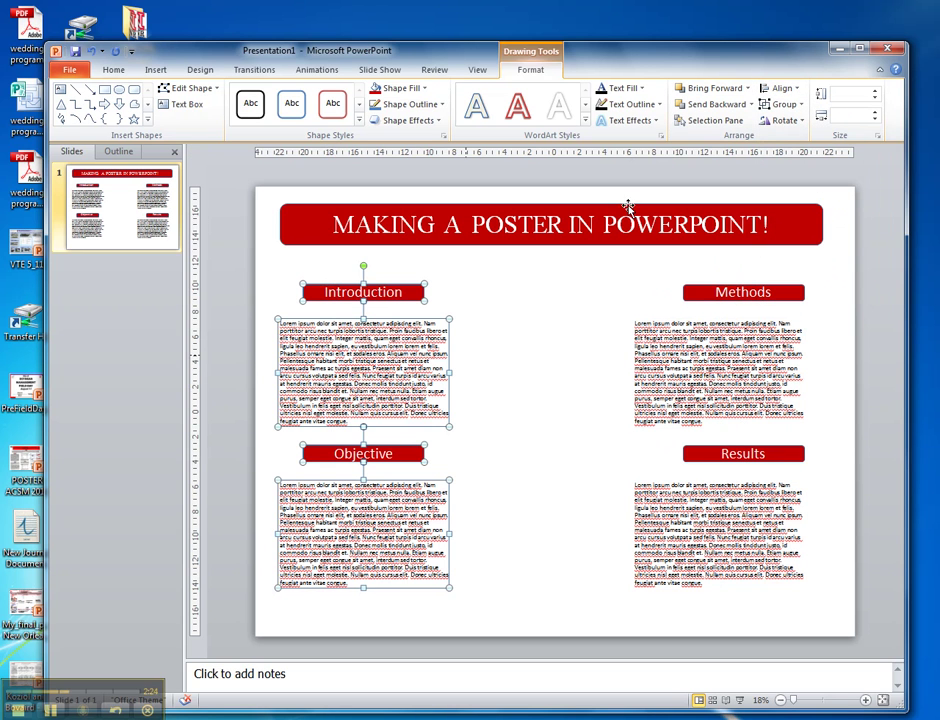
{"action": "left_click", "coordinate": [772, 95]}
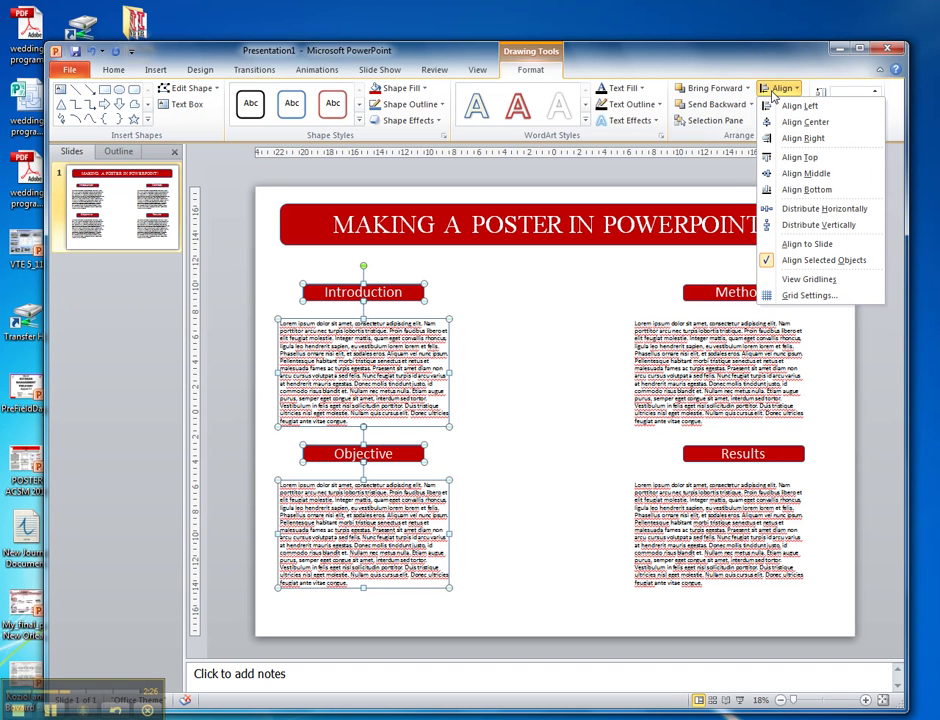
{"action": "left_click", "coordinate": [790, 105]}
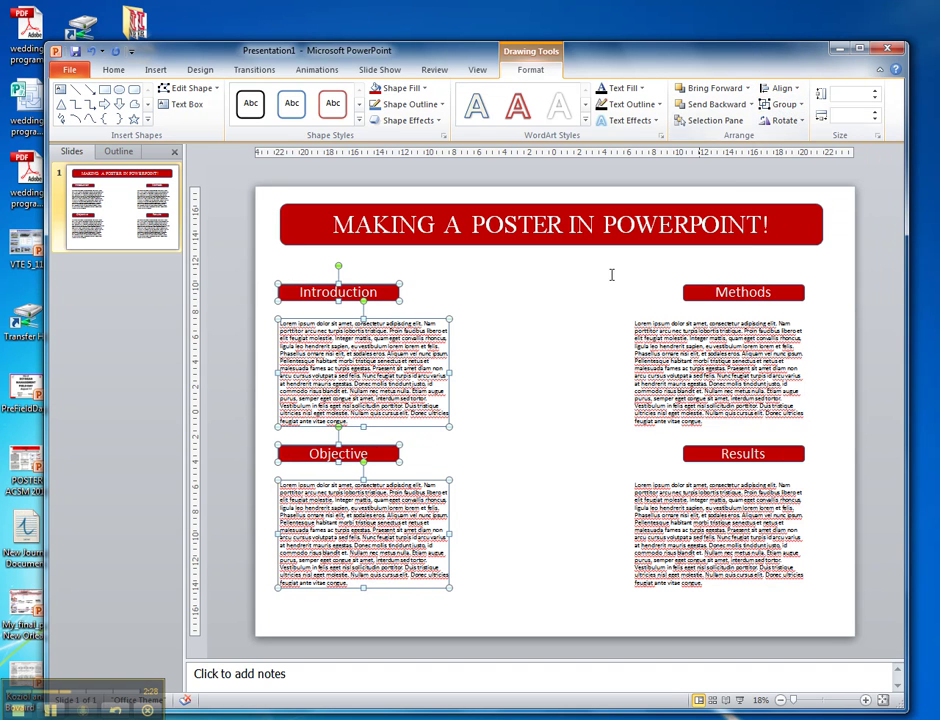
{"action": "left_click", "coordinate": [559, 346]}
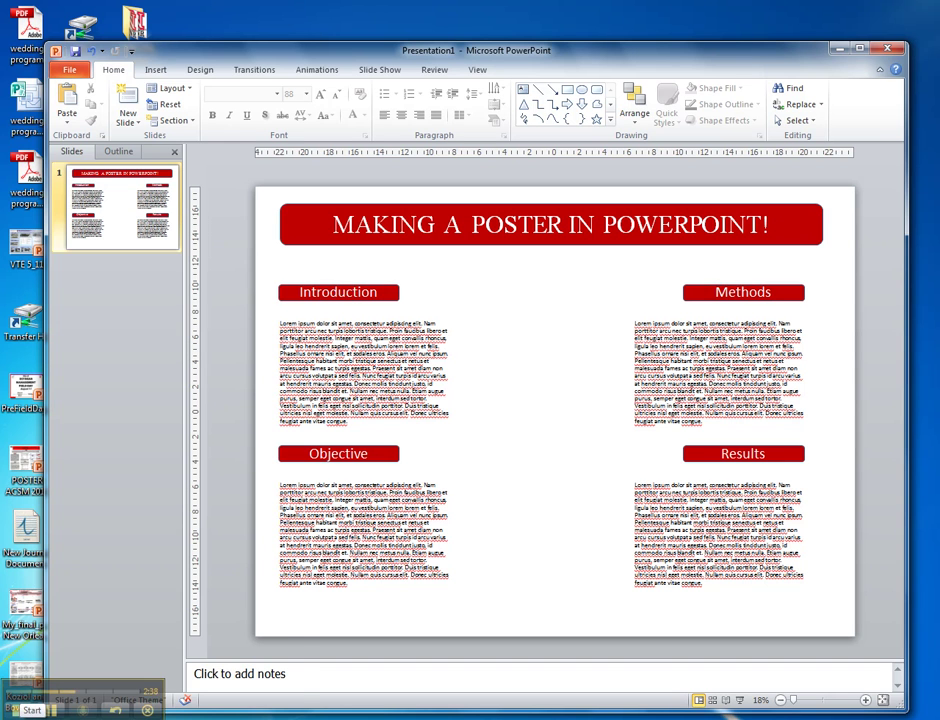
Launch Firefox, search Google for 'UNL logos' and open the UNL Design Standards Toolbox result
{"action": "left_click", "coordinate": [22, 708]}
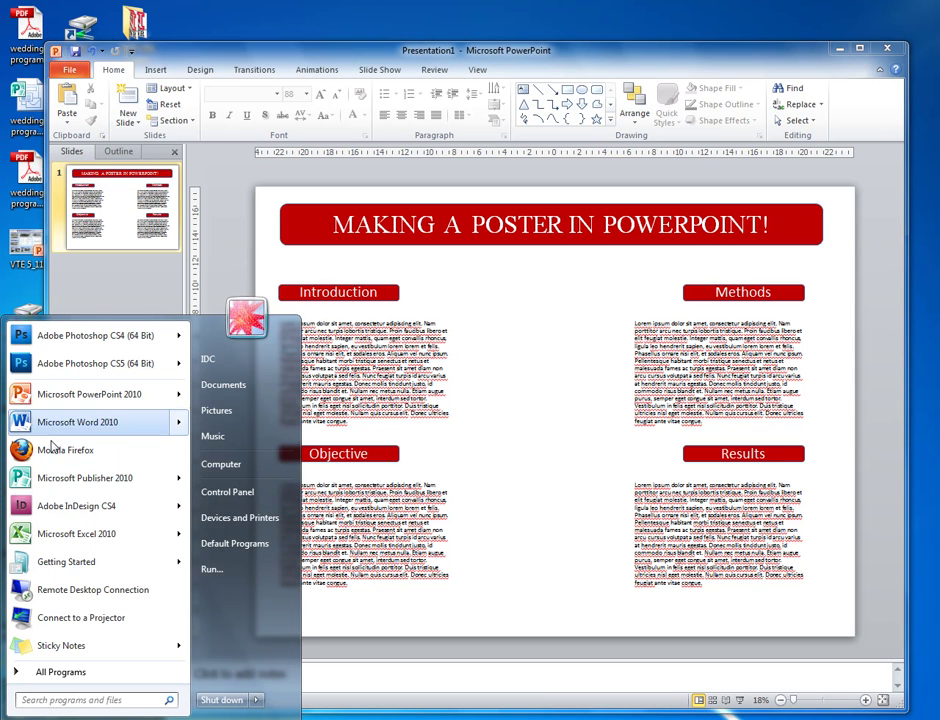
{"action": "left_click", "coordinate": [55, 449]}
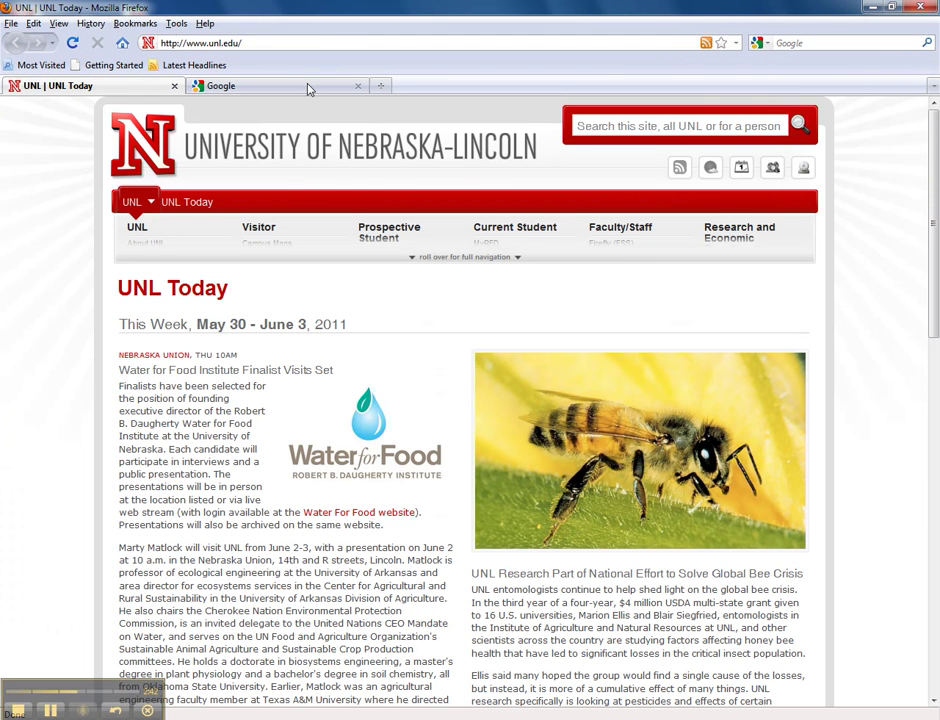
{"action": "left_click", "coordinate": [239, 91]}
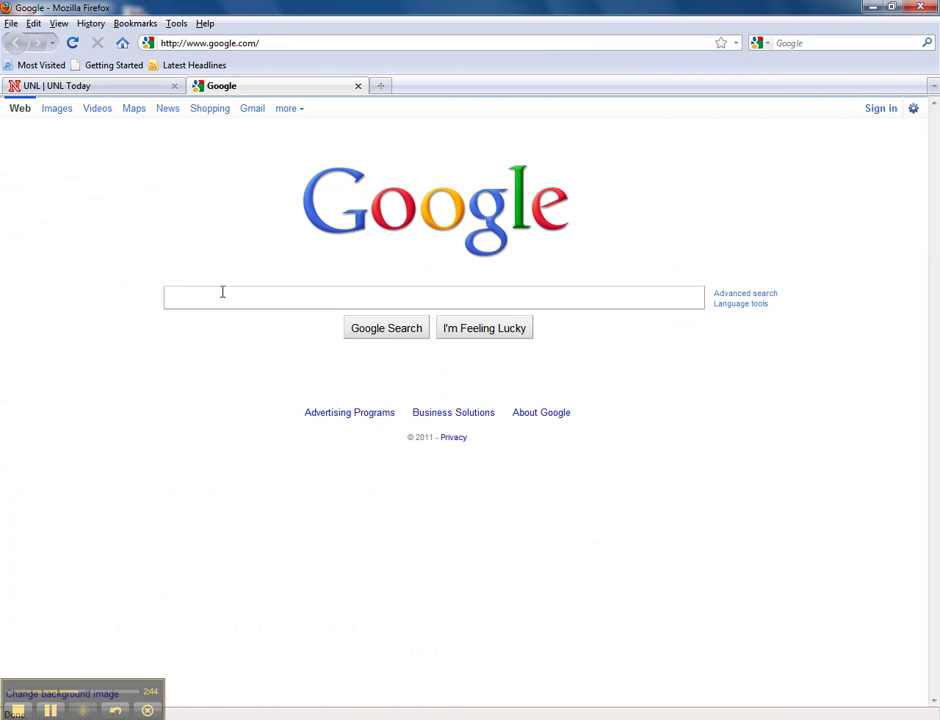
{"action": "type", "text": "UNL "}
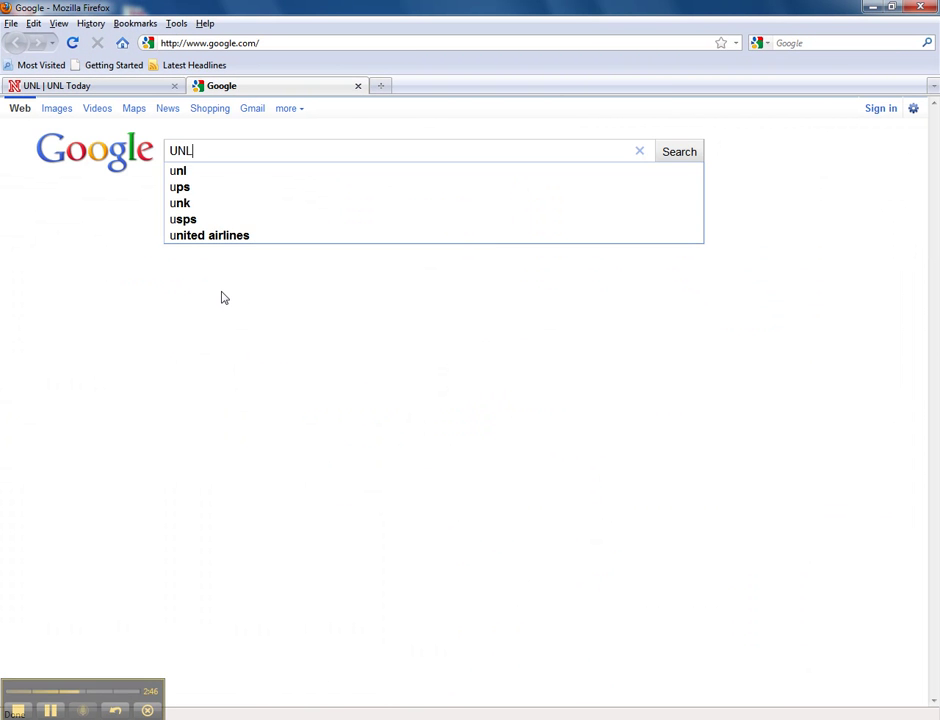
{"action": "type", "text": "logos"}
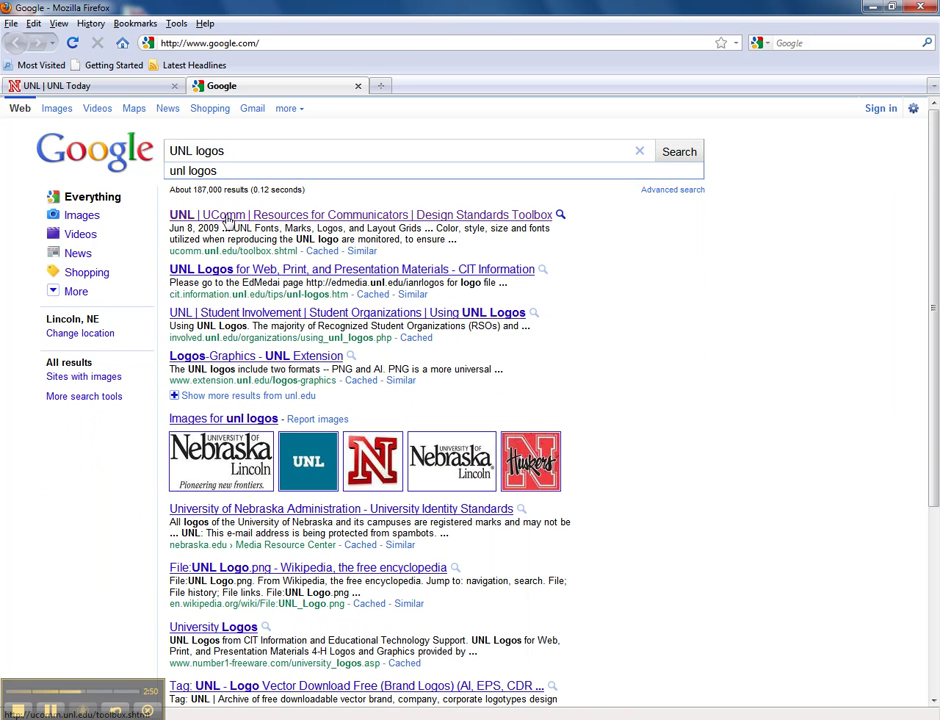
{"action": "left_click", "coordinate": [265, 216]}
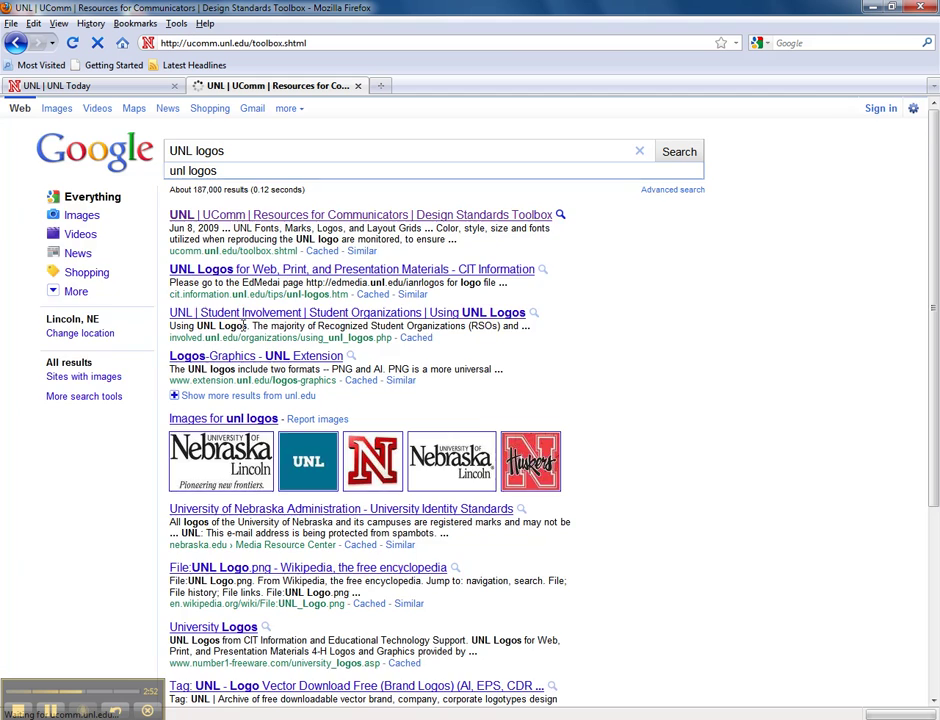
Download the Nebraska wordmark as the EPS file R-UN_L4c_4c(2).eps
{"action": "scroll", "coordinate": [512, 430], "scroll_direction": "down", "scroll_amount": 3}
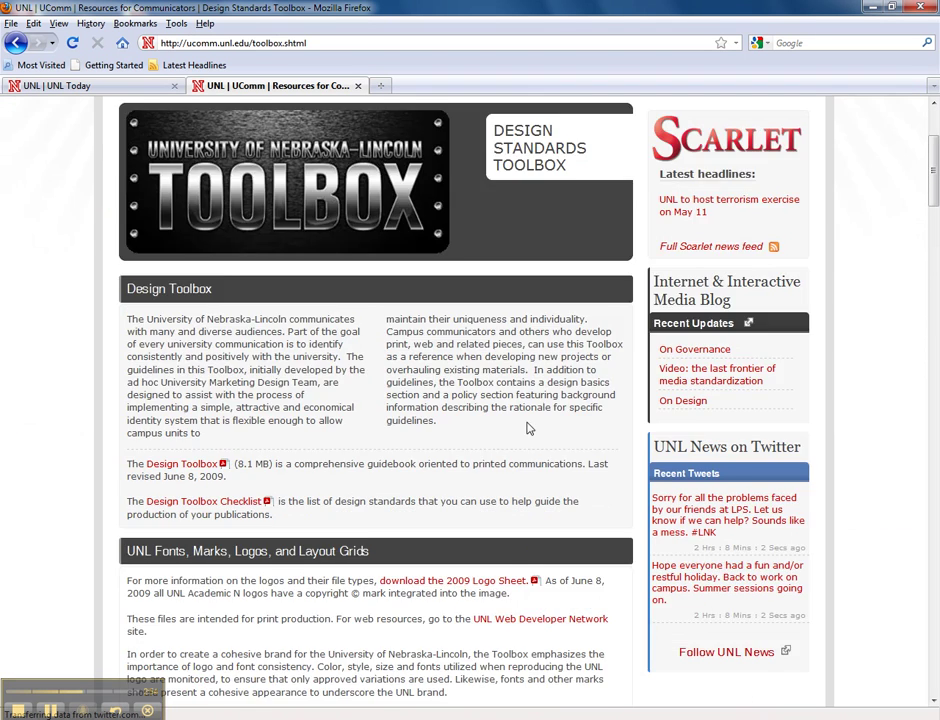
{"action": "scroll", "coordinate": [527, 428], "scroll_direction": "down", "scroll_amount": 5}
{"action": "scroll", "coordinate": [533, 426], "scroll_direction": "down", "scroll_amount": 5}
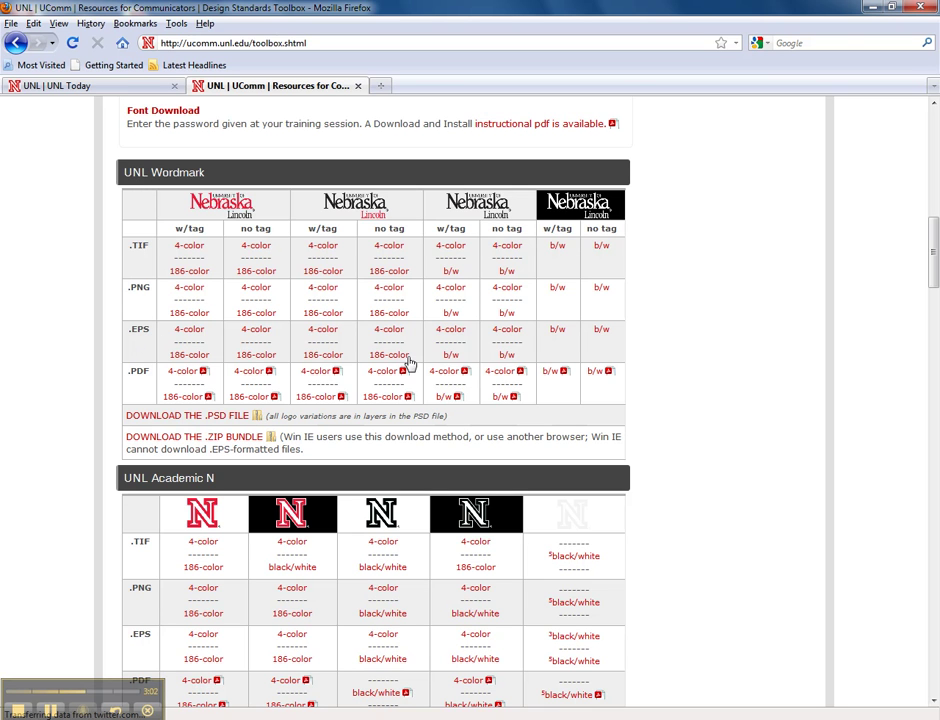
{"action": "left_click", "coordinate": [389, 332]}
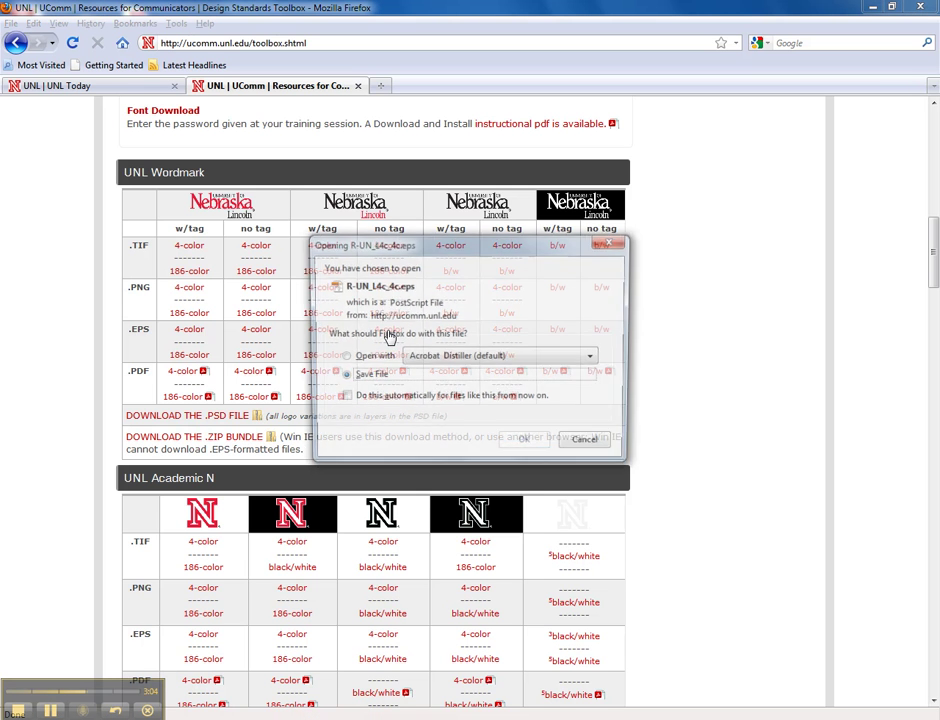
{"action": "left_click", "coordinate": [521, 446]}
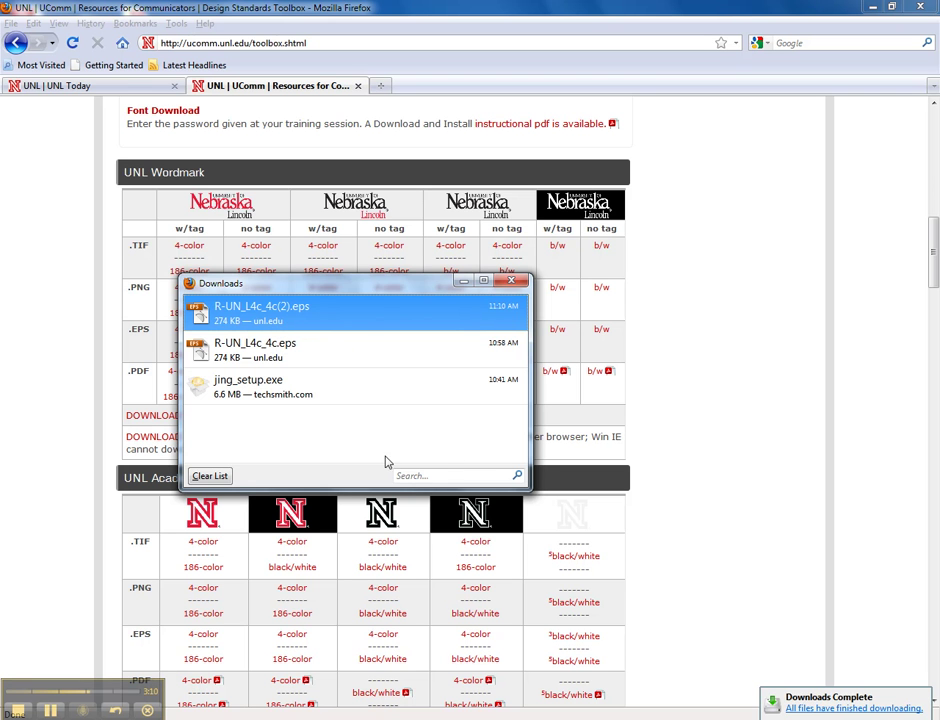
{"action": "left_click", "coordinate": [512, 284]}
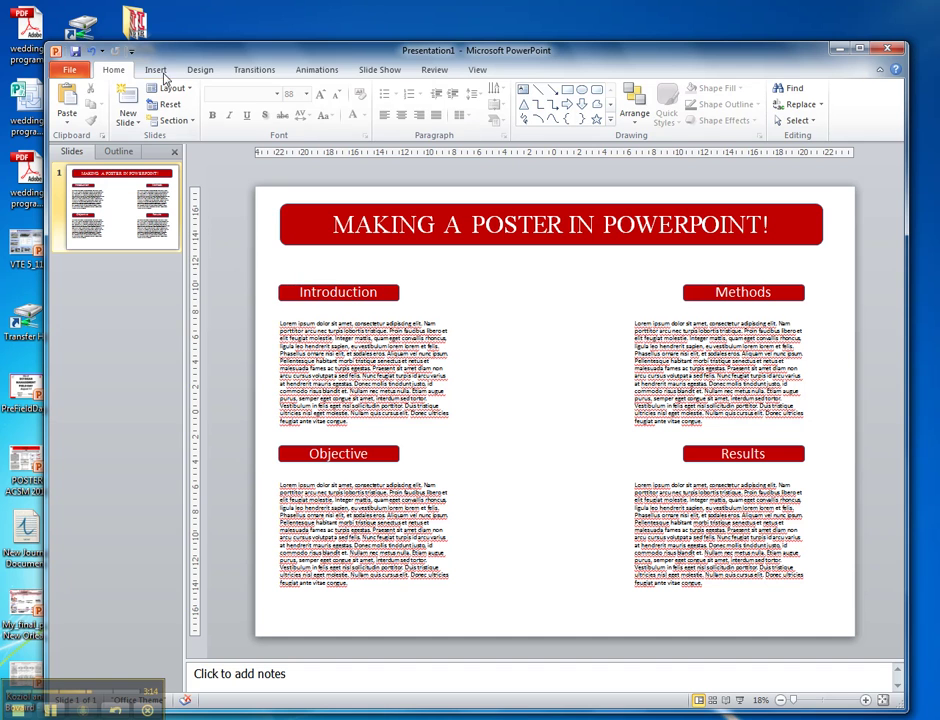
Insert the picture R-UN_L4c_4c(2) from the Downloads folder onto the slide
{"action": "left_click", "coordinate": [156, 70]}
{"action": "left_click", "coordinate": [101, 112]}
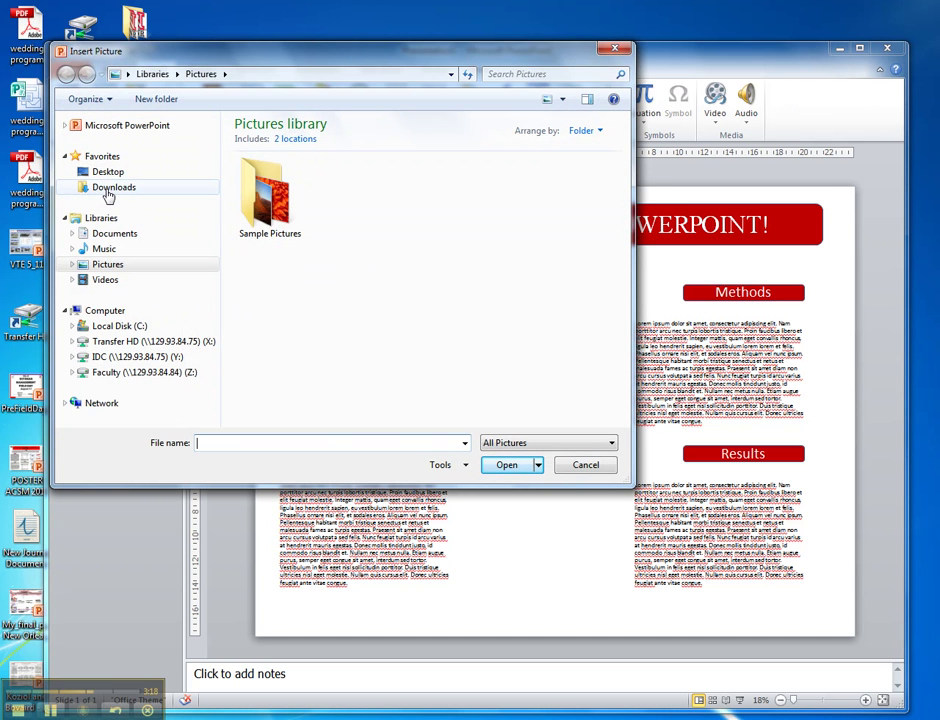
{"action": "left_click", "coordinate": [108, 192]}
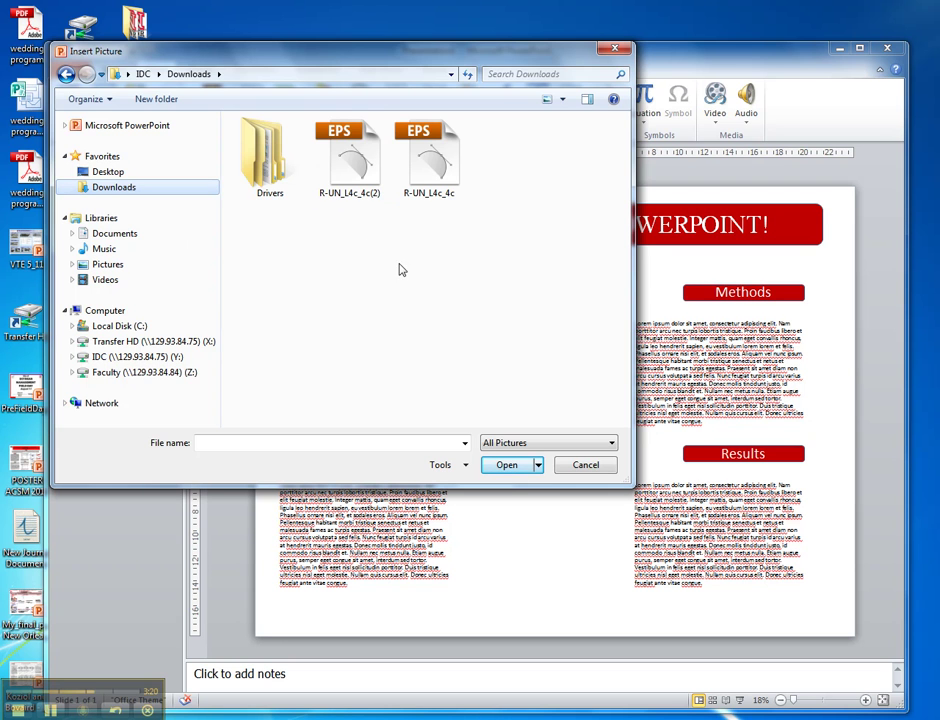
{"action": "left_click", "coordinate": [348, 160]}
{"action": "left_click", "coordinate": [507, 465]}
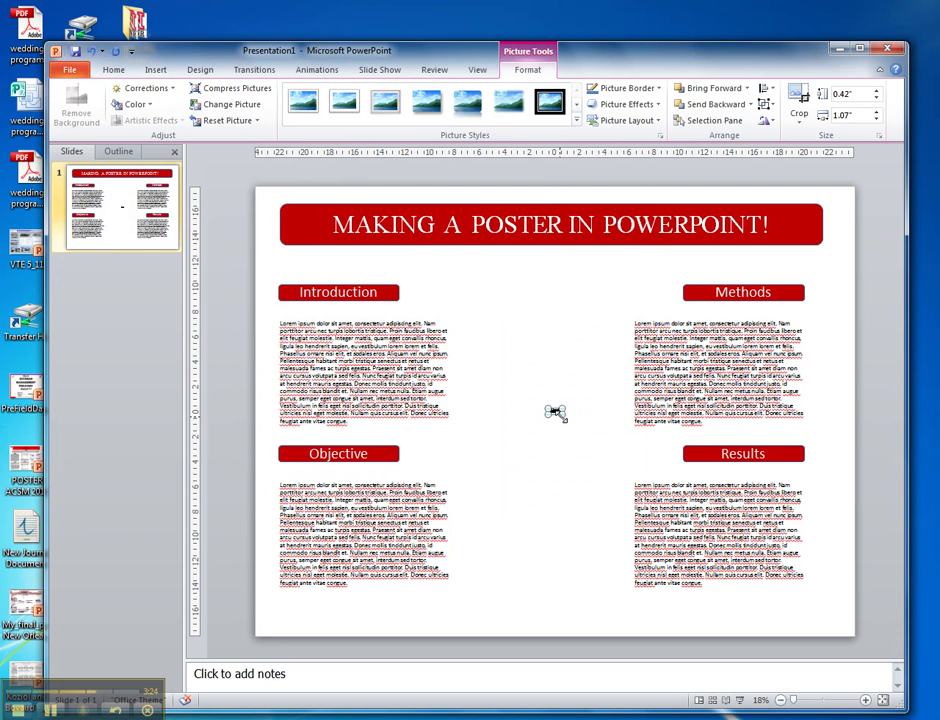
Resize the Nebraska logo to 2.38" × 6.13" and move it to the bottom-right corner
{"action": "left_click_drag", "start_coordinate": [560, 415], "coordinate": [643, 445]}
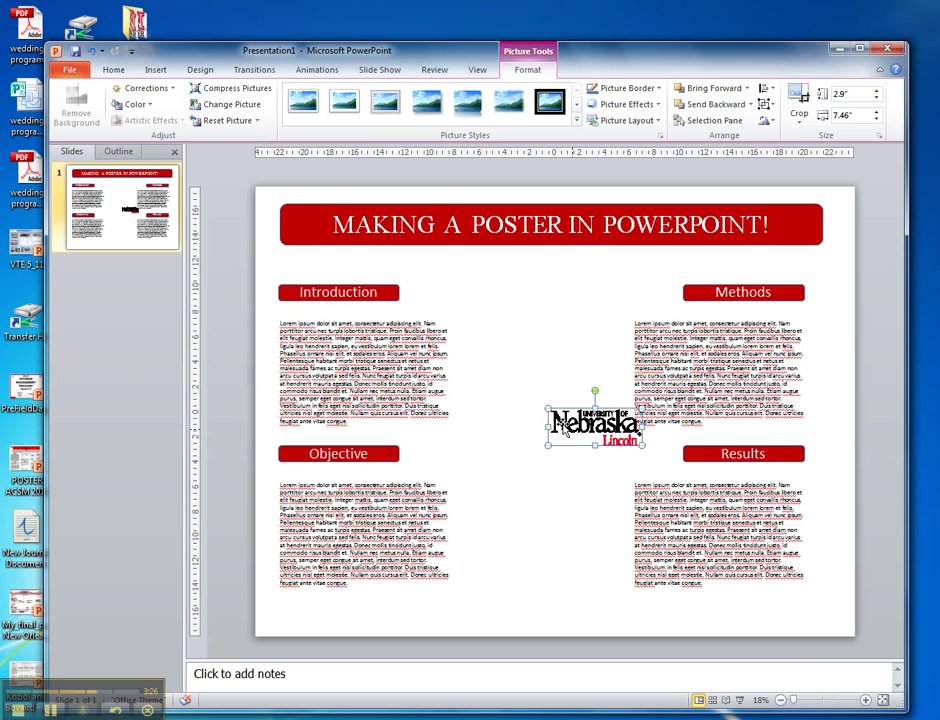
{"action": "mouse_move", "coordinate": [568, 428]}
{"action": "left_mouse_down"}
{"action": "mouse_move", "coordinate": [770, 611]}
{"action": "mouse_move", "coordinate": [766, 592]}
{"action": "left_mouse_up"}
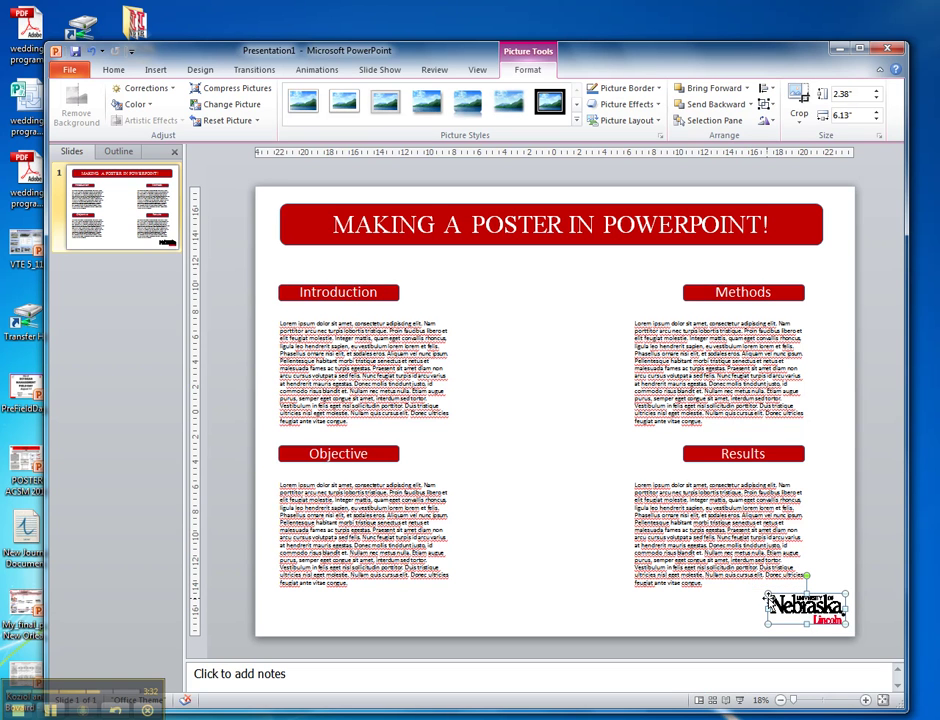